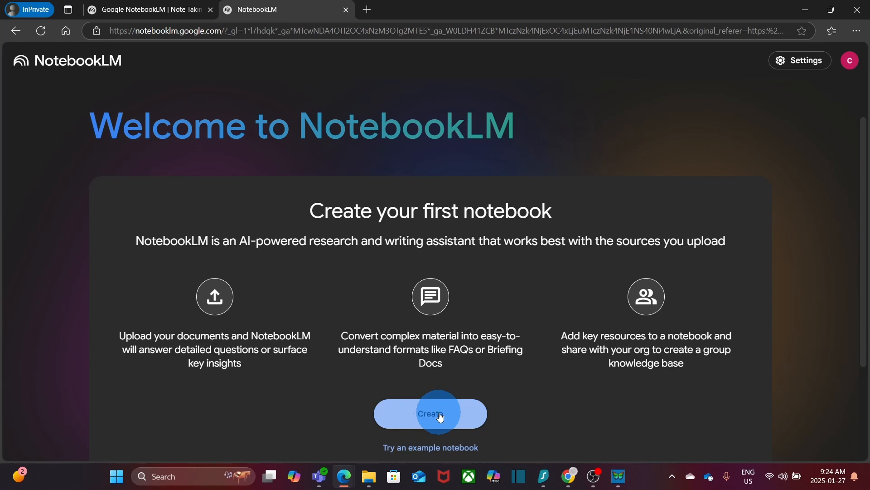
Create a new notebook and upload the 2024-12-12 Florida residential market PDF from the Google NotebookLM folder as its first source.
{"action": "left_click", "coordinate": [440, 415]}
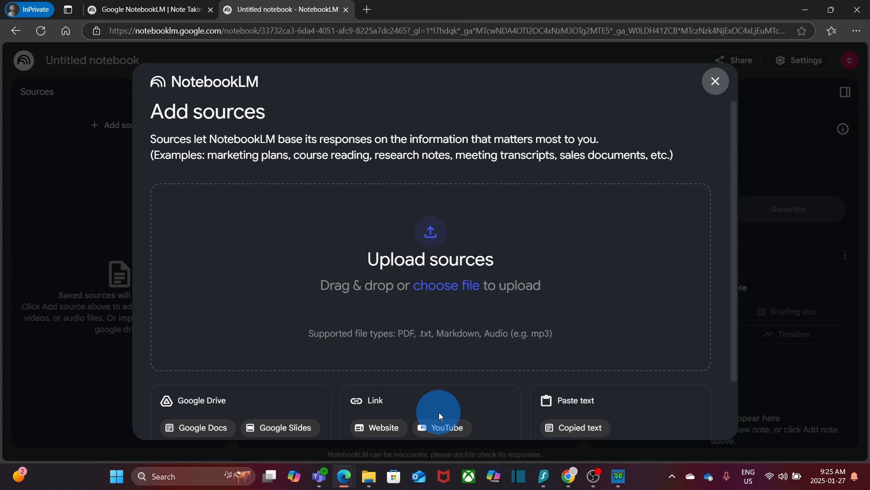
{"action": "scroll", "coordinate": [438, 410], "scroll_direction": "down", "scroll_amount": 2}
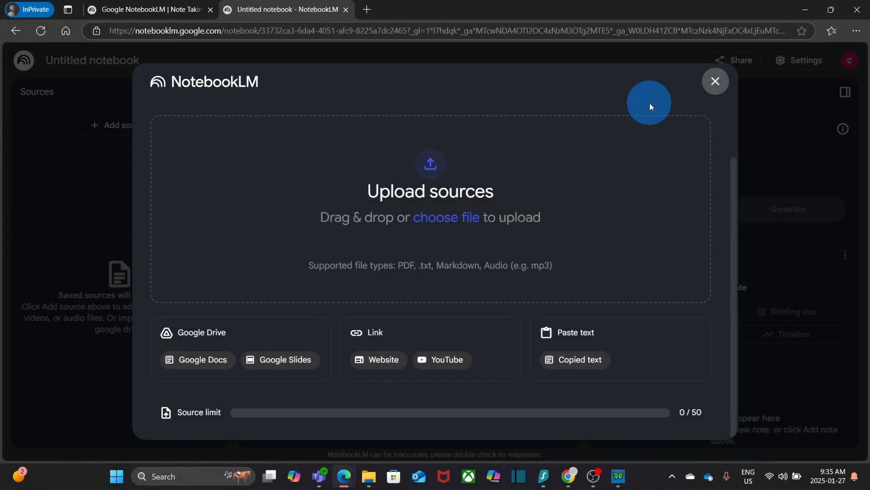
{"action": "left_click", "coordinate": [371, 482]}
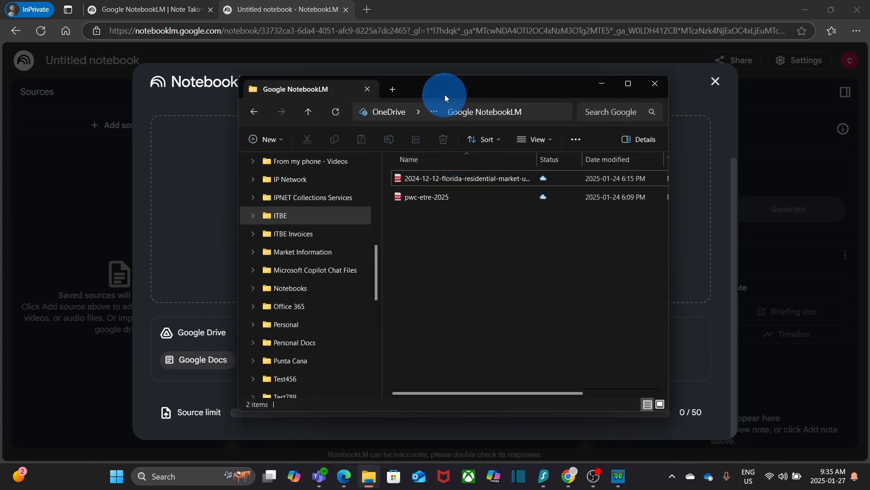
{"action": "left_click_drag", "start_coordinate": [443, 89], "coordinate": [643, 133]}
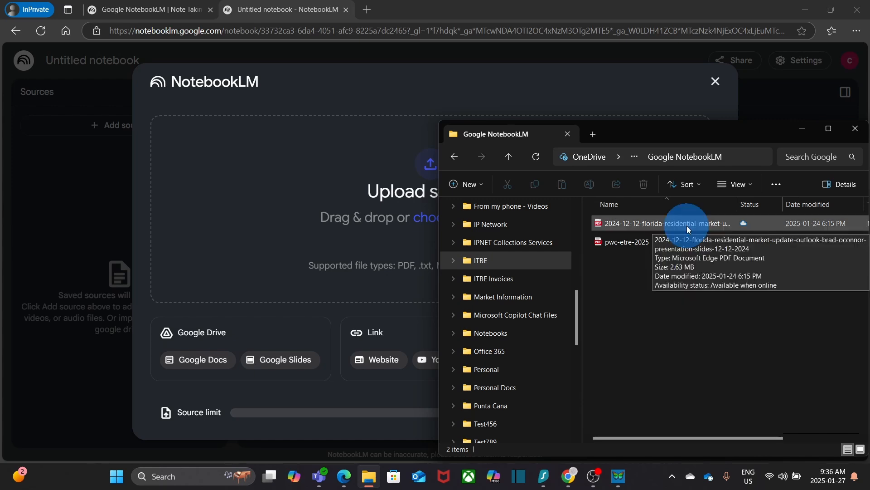
{"action": "left_click_drag", "start_coordinate": [687, 225], "coordinate": [314, 164]}
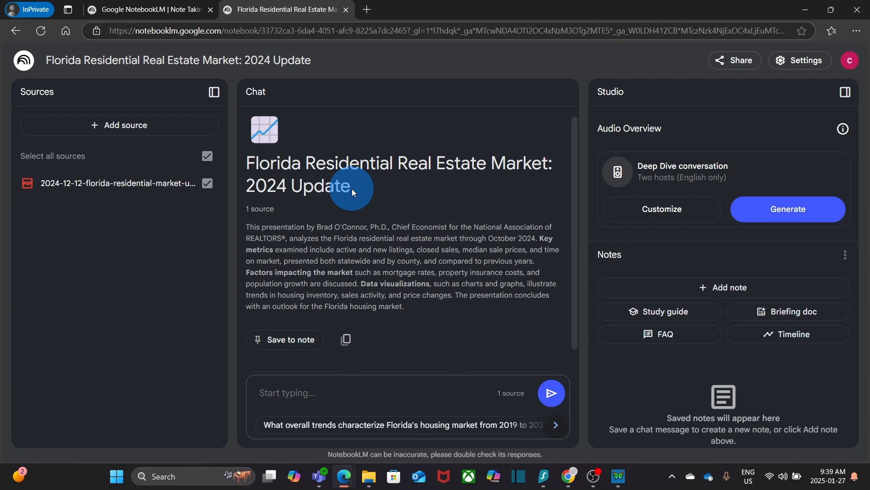
Add the pwc-etre-2025 PDF from the Google NotebookLM folder as another source of the notebook.
{"action": "left_click", "coordinate": [370, 480]}
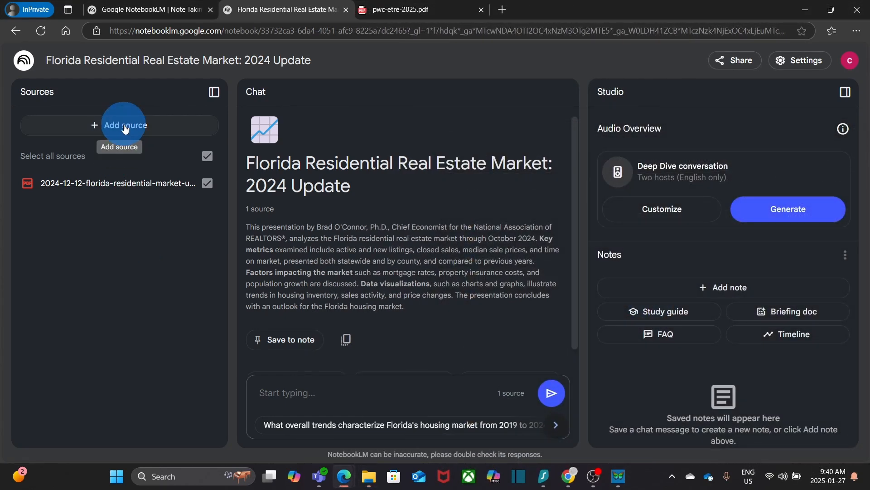
{"action": "left_click", "coordinate": [125, 126]}
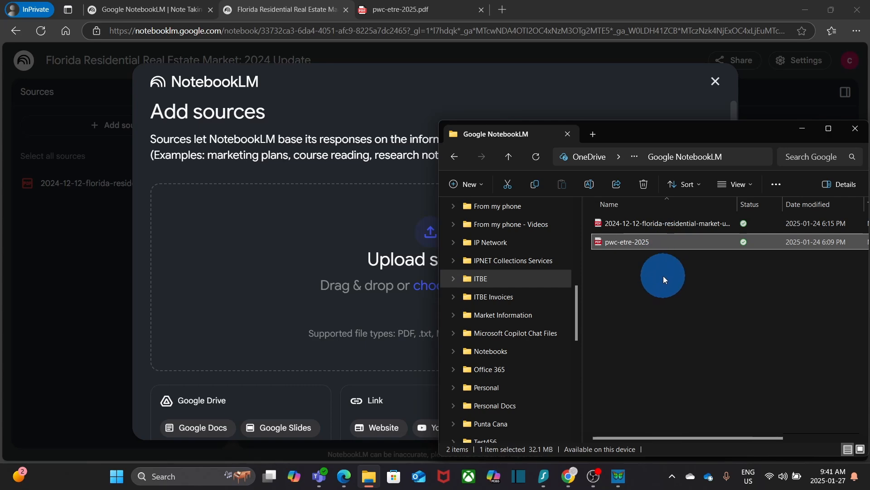
{"action": "left_click", "coordinate": [662, 242]}
{"action": "left_click_drag", "start_coordinate": [662, 241], "coordinate": [318, 280]}
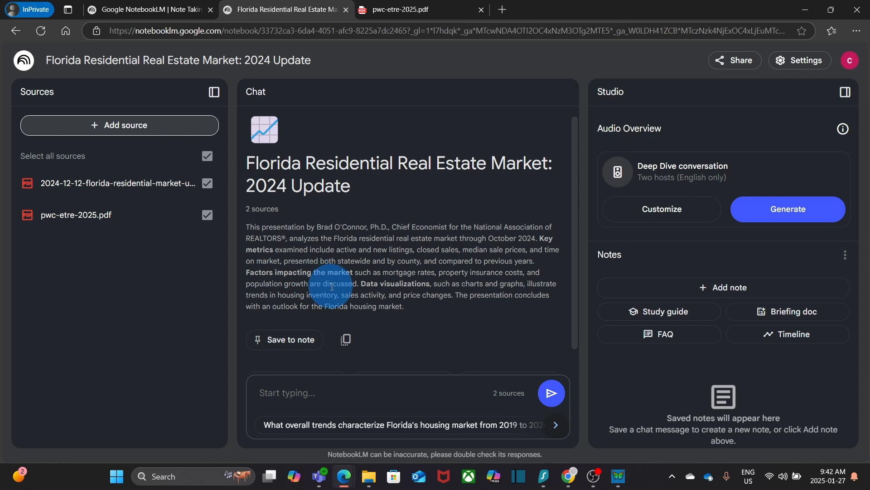
{"action": "left_click", "coordinate": [150, 130]}
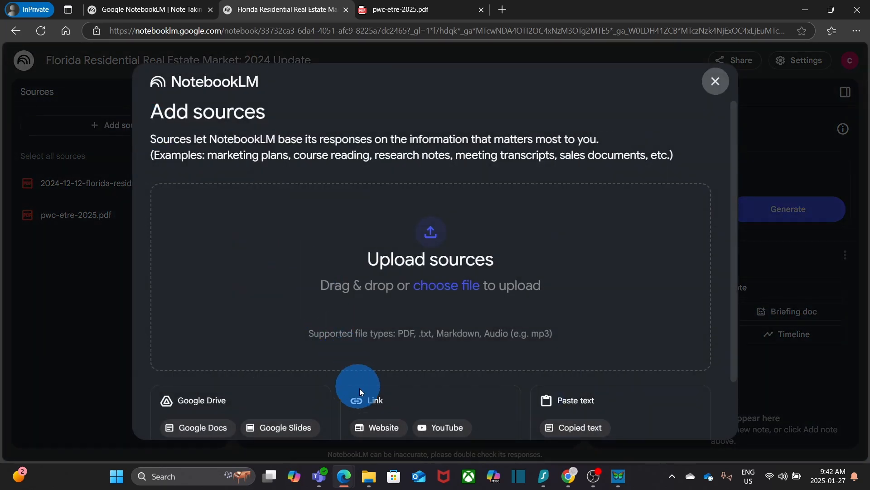
{"action": "left_click", "coordinate": [443, 433]}
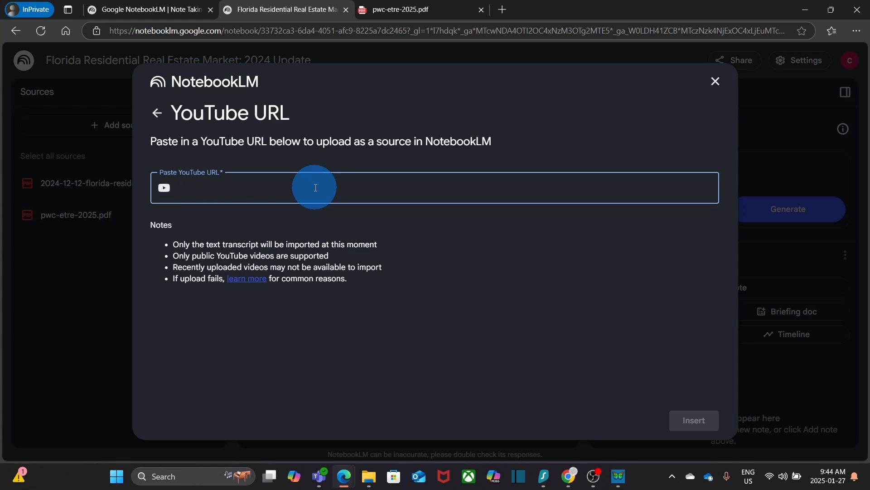
{"action": "type", "text": "https://www.youtube.com/watch?v=tr3Fm7hGcLY"}
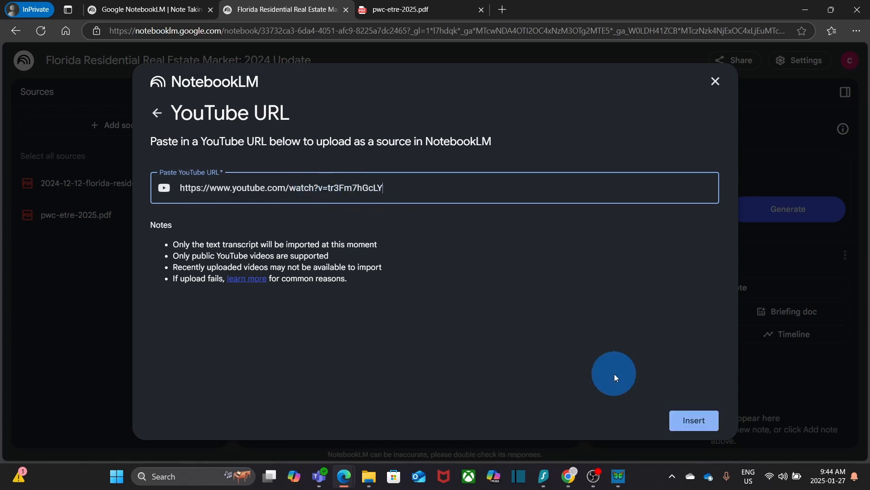
{"action": "left_click", "coordinate": [703, 422]}
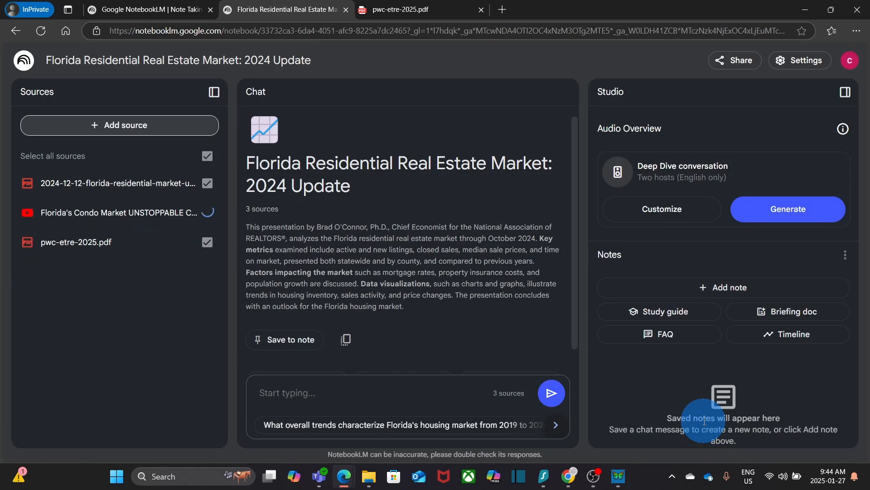
{"action": "left_click", "coordinate": [153, 295]}
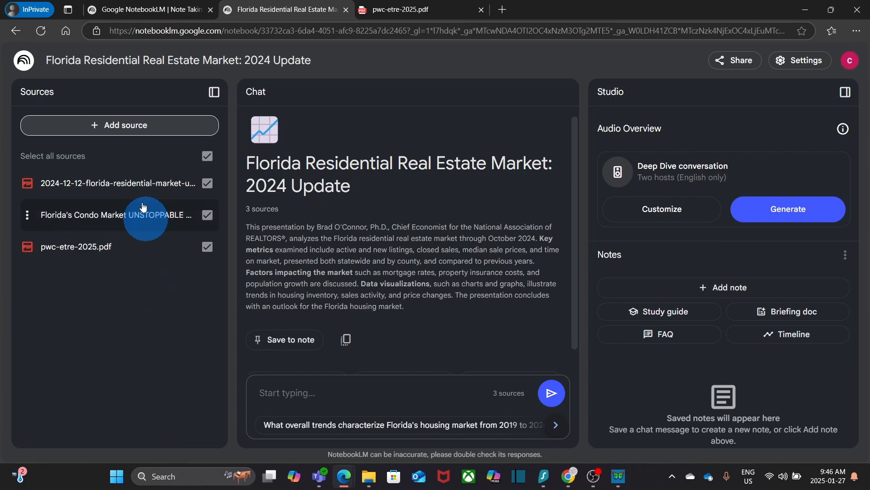
{"action": "left_click", "coordinate": [123, 130]}
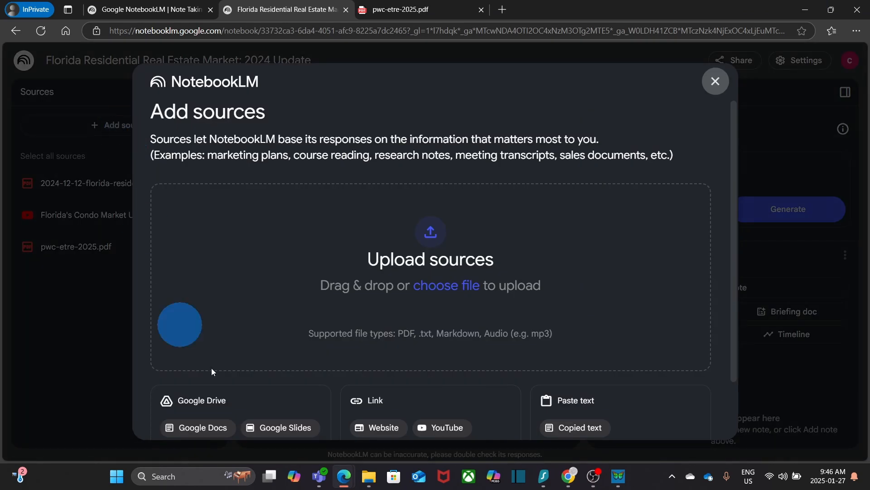
{"action": "left_click", "coordinate": [446, 430]}
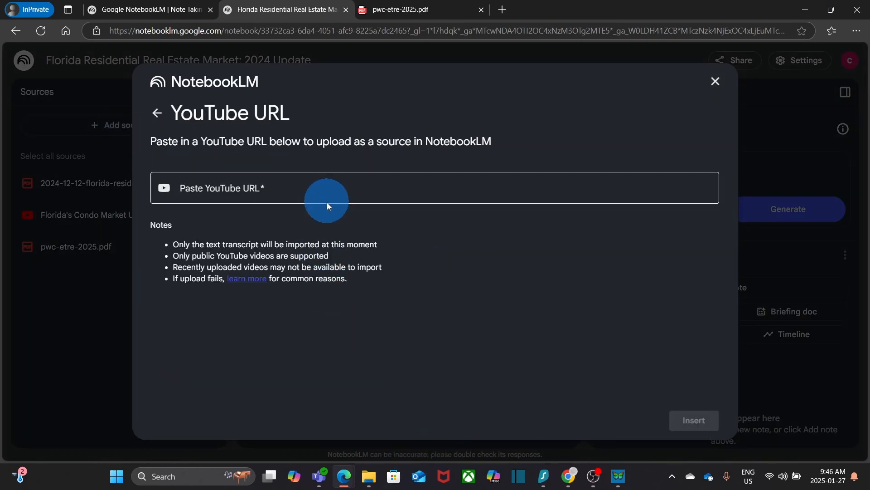
{"action": "left_click", "coordinate": [323, 188]}
{"action": "type", "text": "https://www.youtube.com/watch?v=HhQVrw-xDEs"}
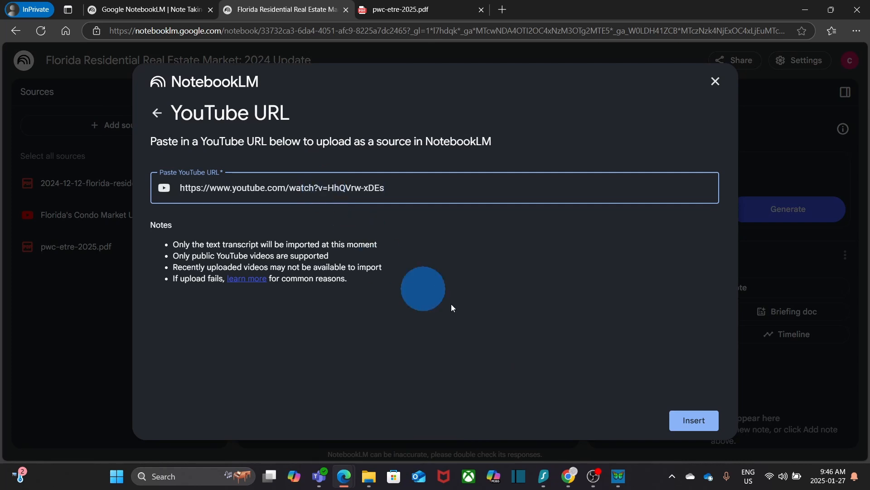
{"action": "left_click", "coordinate": [698, 420]}
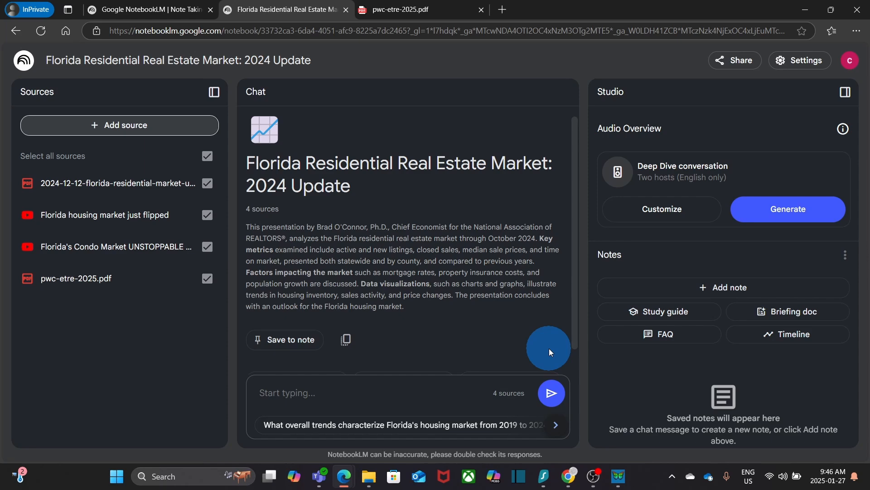
{"action": "left_click", "coordinate": [136, 126]}
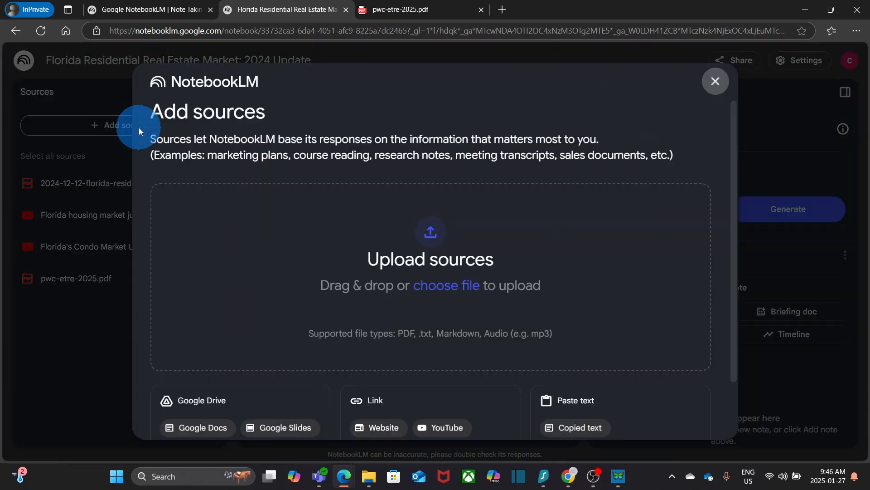
{"action": "left_click", "coordinate": [382, 430]}
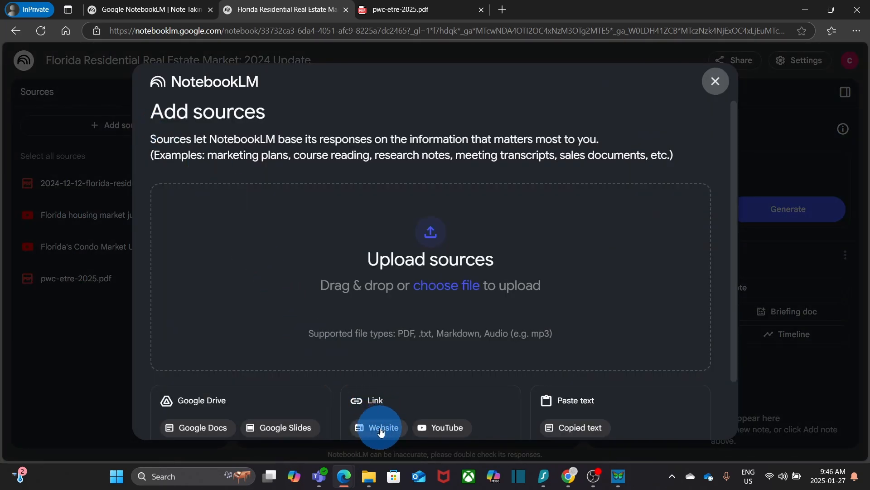
{"action": "left_click", "coordinate": [285, 194]}
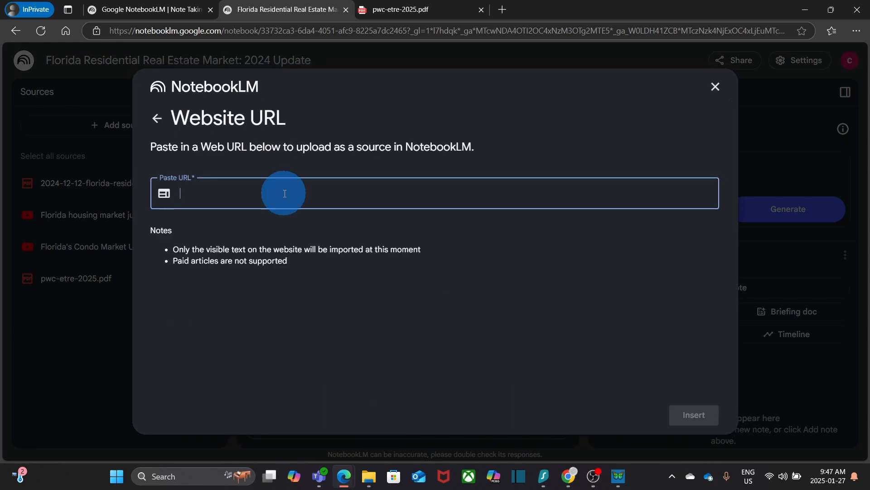
{"action": "type", "text": "https://www.noradarealestate.com/blog/florida-housing-market-forecast-for-next-2-years/"}
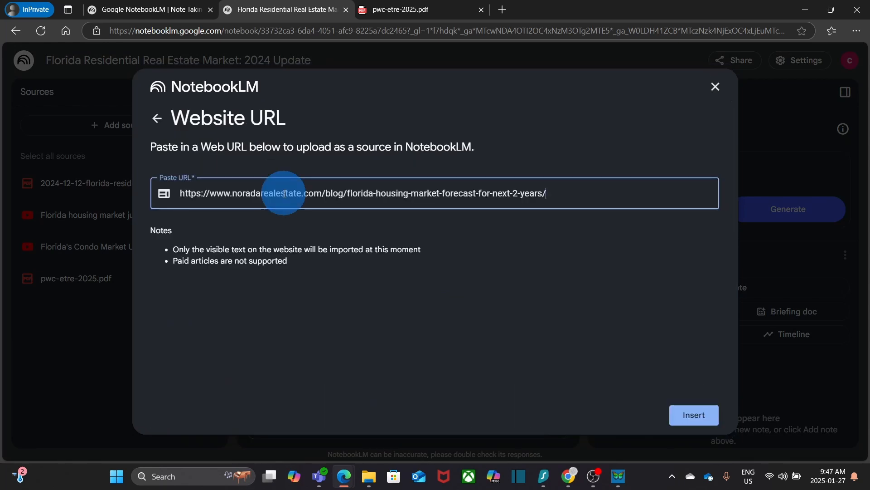
{"action": "left_click", "coordinate": [691, 419]}
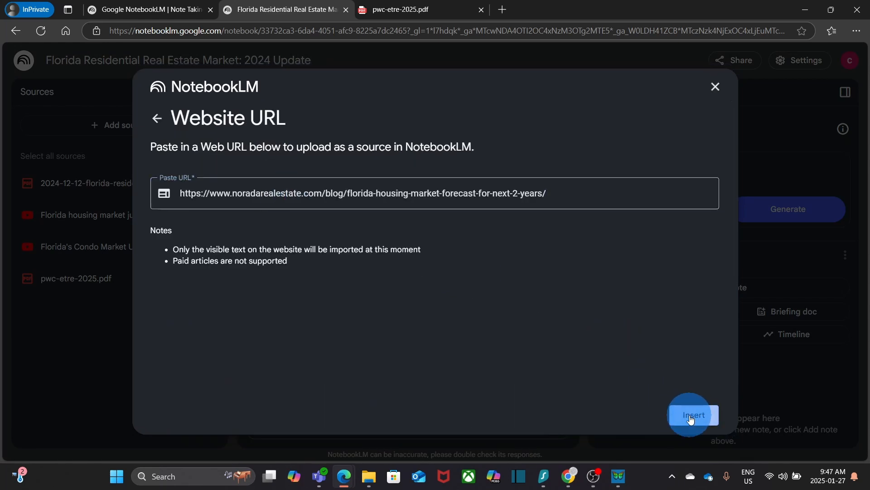
{"action": "left_click", "coordinate": [444, 274]}
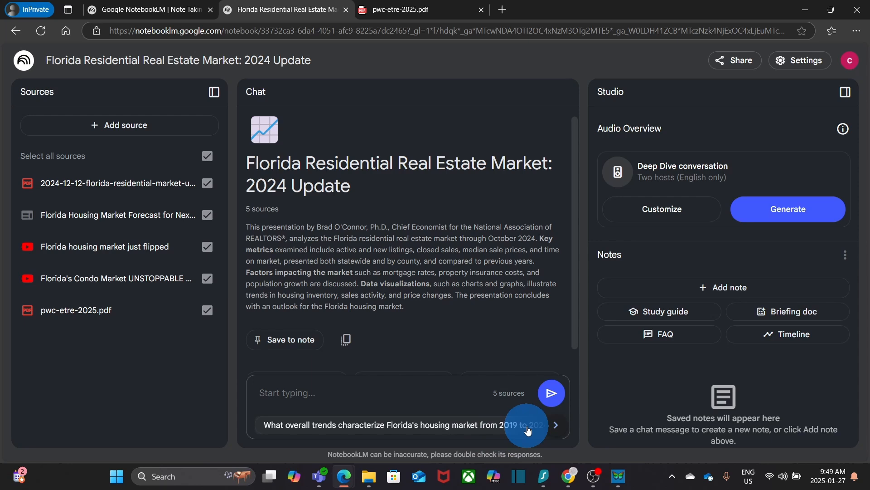
Ask the suggested question about overall trends in Florida's housing market from 2019 to 2024 and review the answer from its beginning.
{"action": "left_click", "coordinate": [556, 427]}
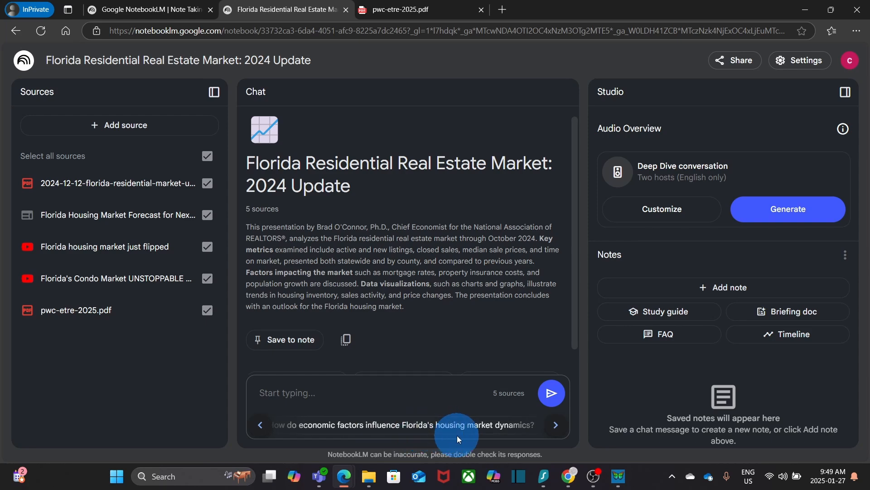
{"action": "scroll", "coordinate": [457, 435], "scroll_direction": "left", "scroll_amount": 3}
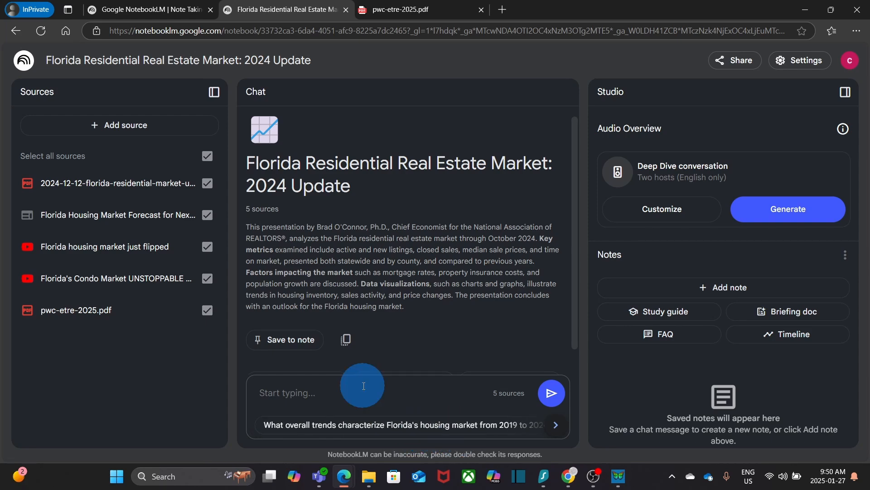
{"action": "left_click", "coordinate": [367, 430]}
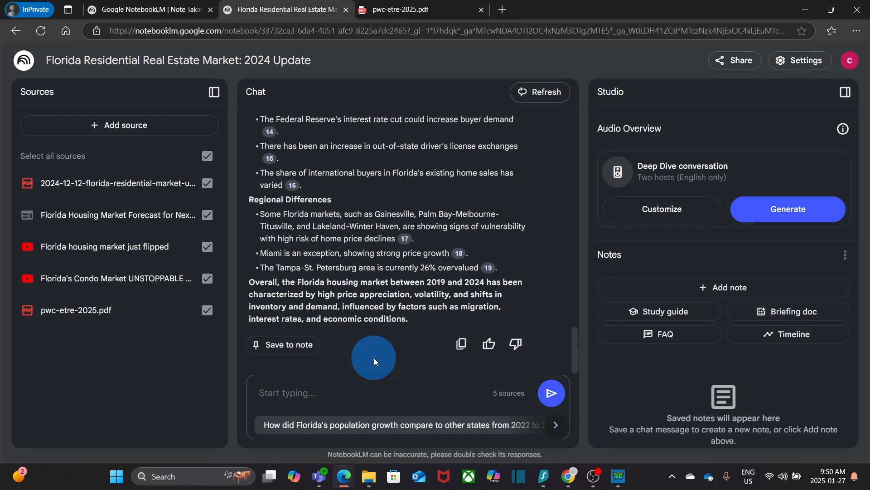
{"action": "scroll", "coordinate": [374, 358], "scroll_direction": "up", "scroll_amount": 6}
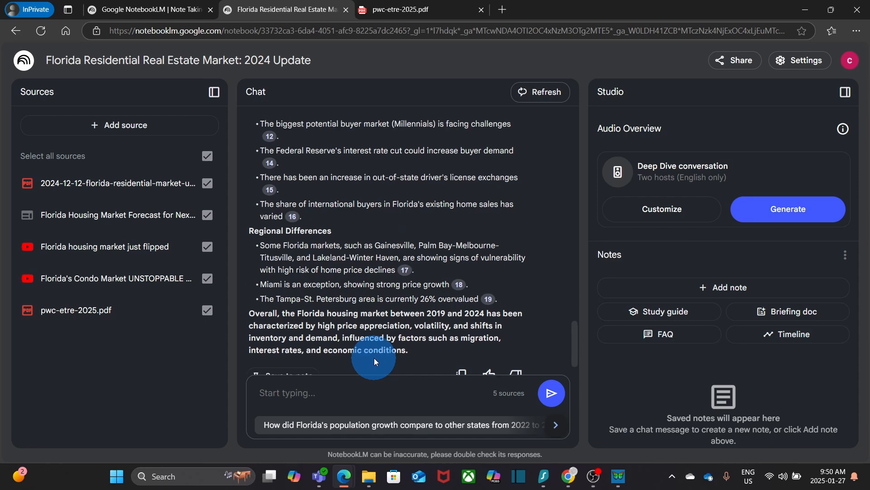
{"action": "scroll", "coordinate": [374, 358], "scroll_direction": "up", "scroll_amount": 8}
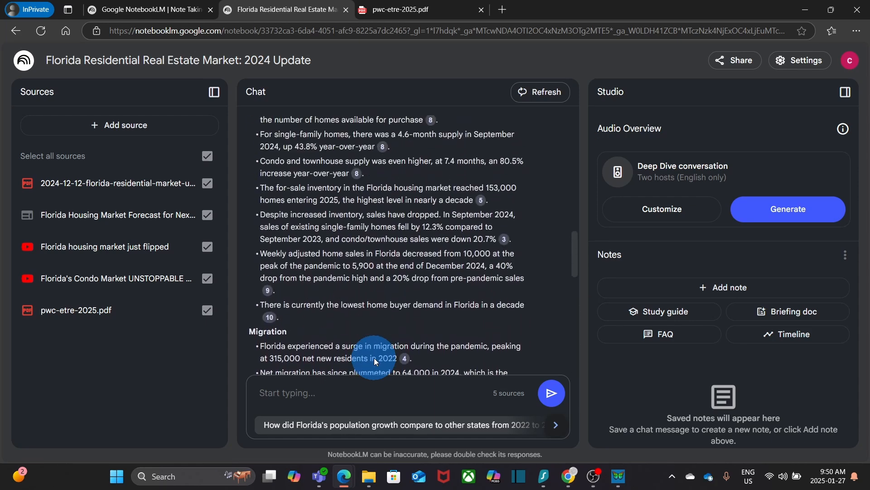
{"action": "scroll", "coordinate": [374, 357], "scroll_direction": "up", "scroll_amount": 5}
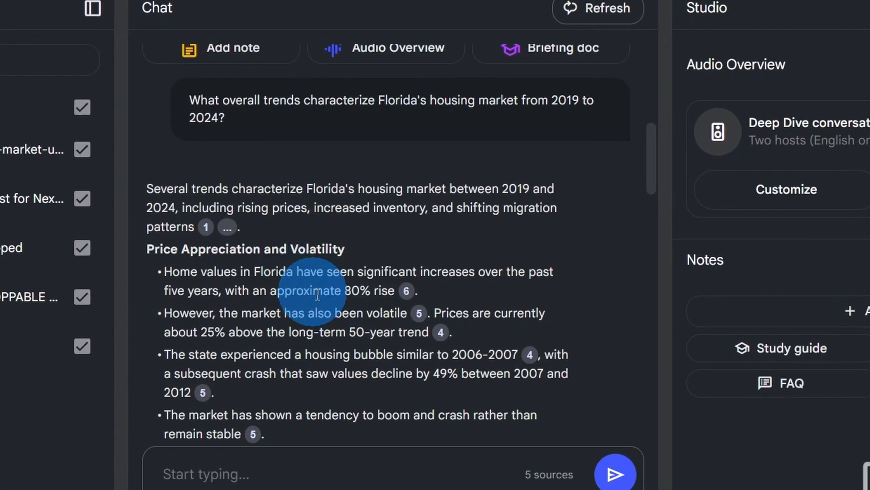
{"action": "mouse_move", "coordinate": [406, 291]}
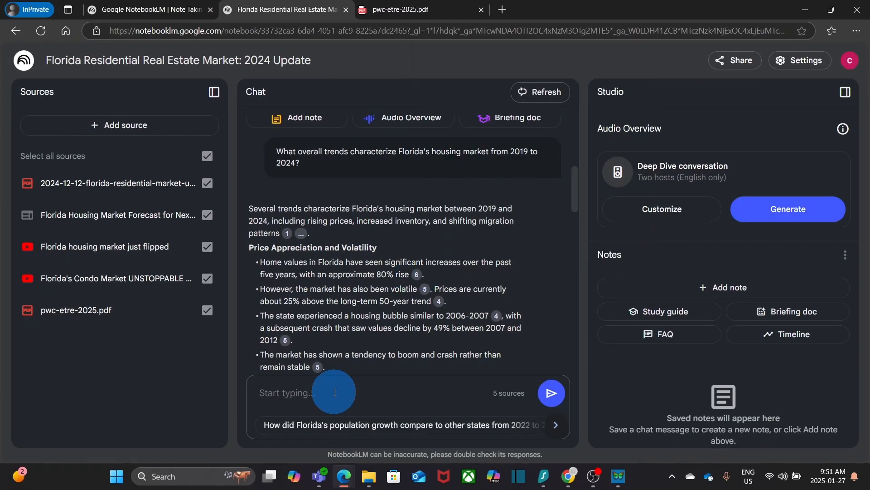
Ask the chat "is it 2025 a good year to invest in the real estate market in florida?" and review the answer.
{"action": "left_click", "coordinate": [335, 393]}
{"action": "type", "text": "is it 2025 a good year to invest in the real estate market in florida"}
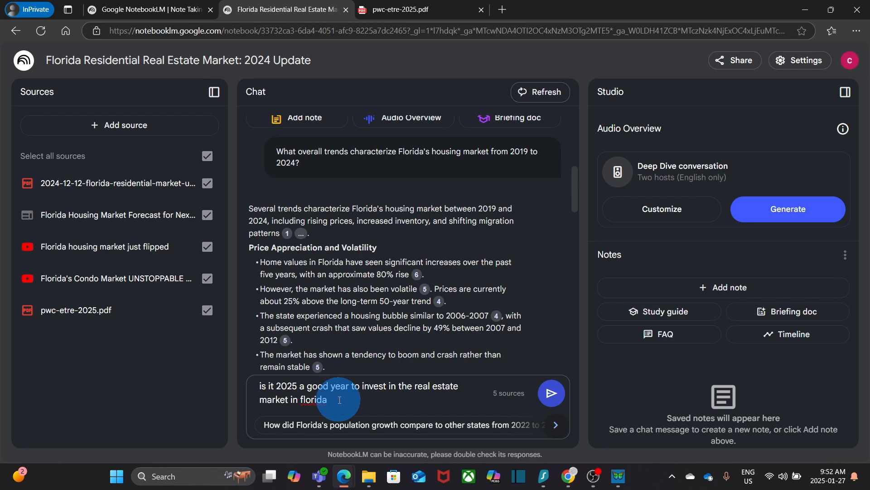
{"action": "type", "text": "?"}
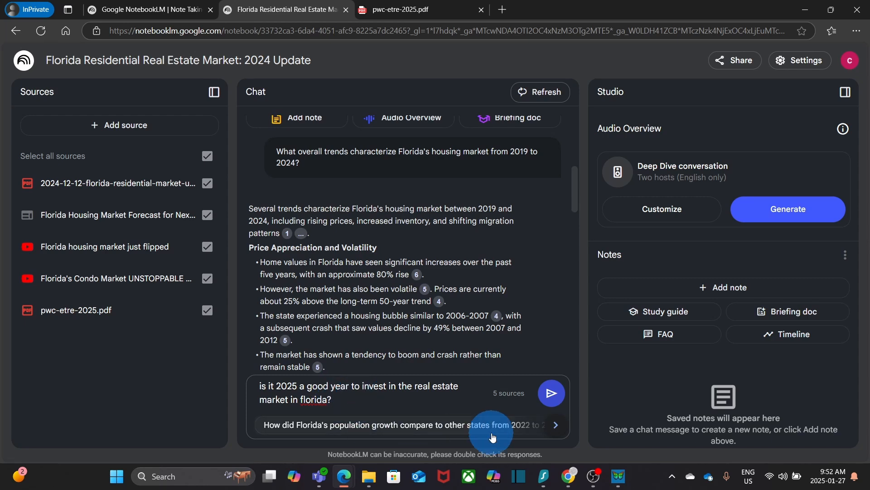
{"action": "left_click", "coordinate": [550, 394]}
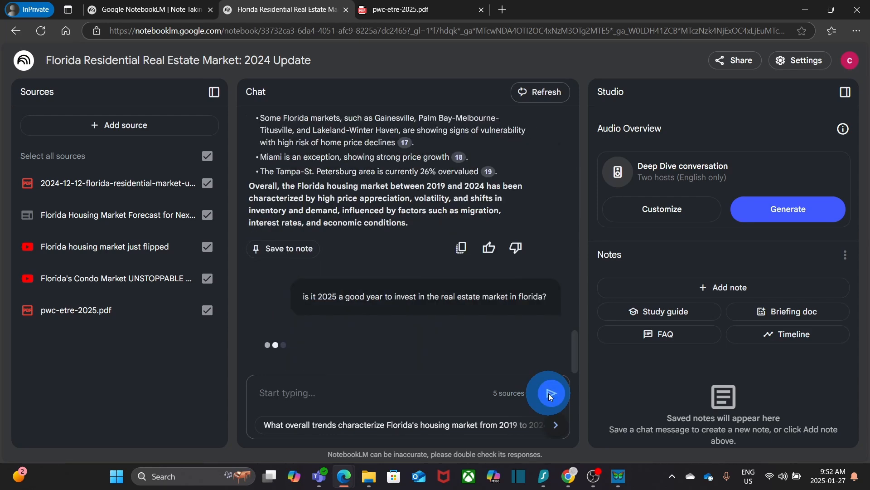
{"action": "scroll", "coordinate": [398, 276], "scroll_direction": "up", "scroll_amount": 2}
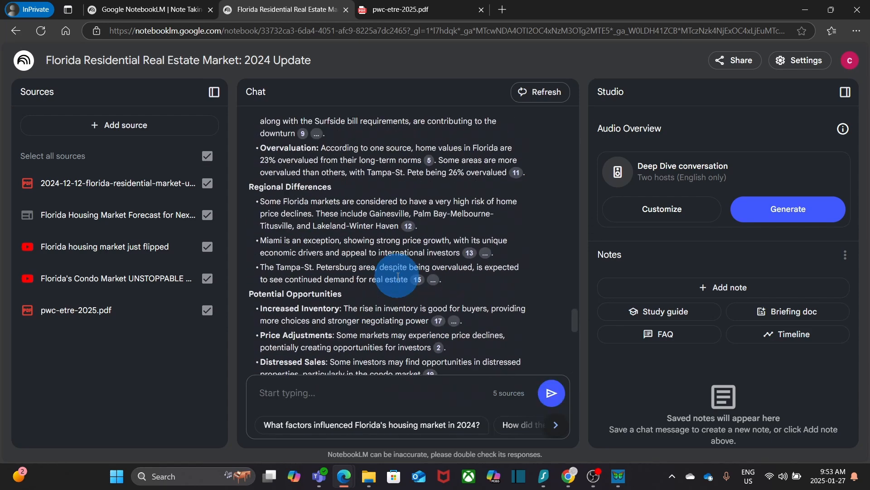
{"action": "scroll", "coordinate": [398, 276], "scroll_direction": "up", "scroll_amount": 15}
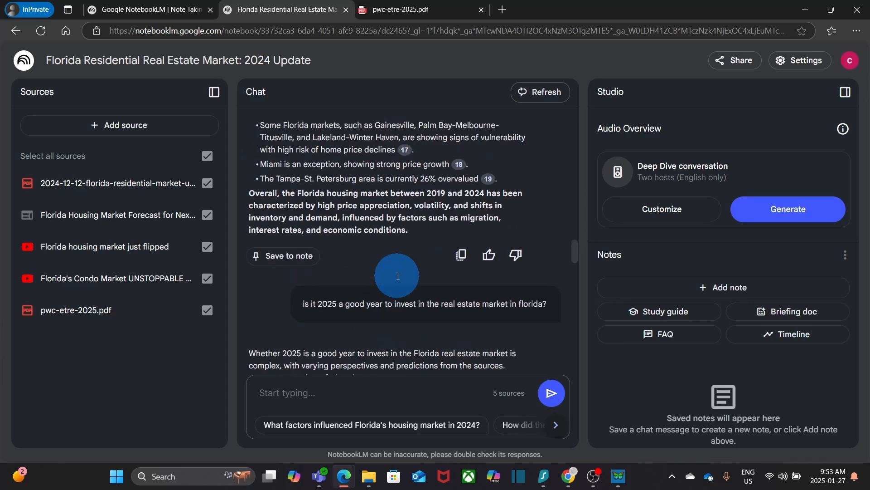
Read through the answer on investing in Florida real estate in 2025, from the mixed outlook to the conclusion.
{"action": "scroll", "coordinate": [317, 225], "scroll_direction": "down", "scroll_amount": 4}
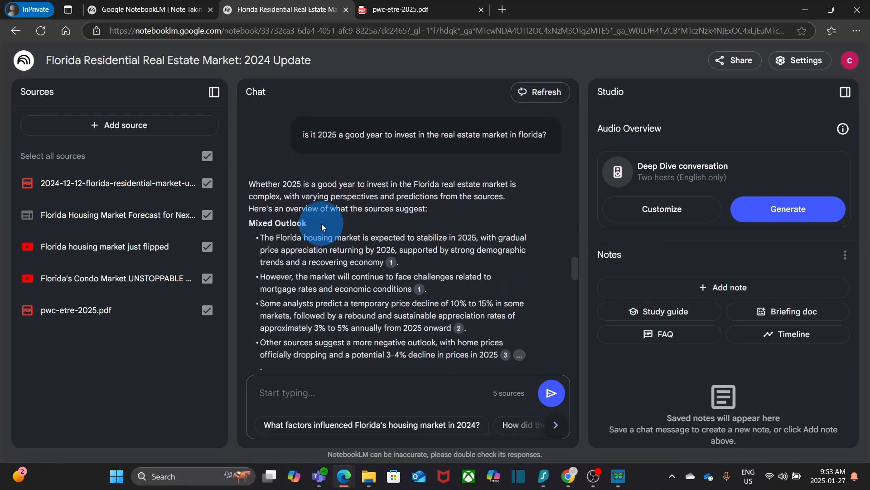
{"action": "scroll", "coordinate": [322, 226], "scroll_direction": "down", "scroll_amount": 4}
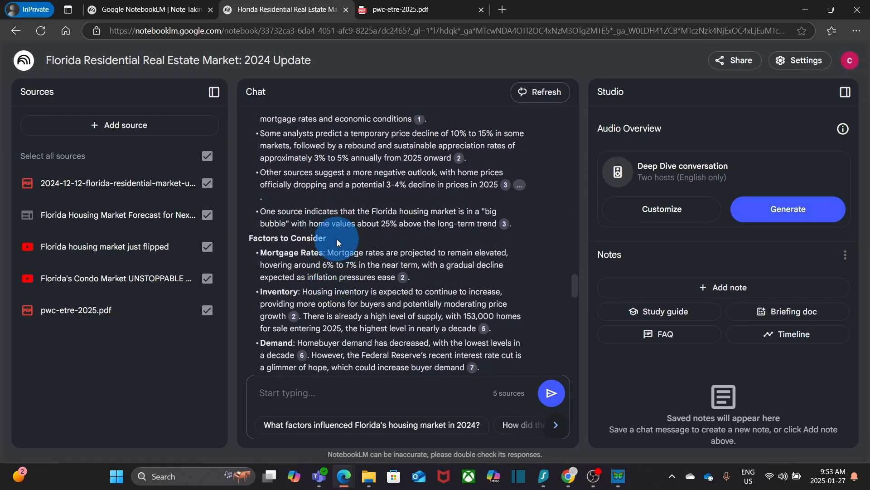
{"action": "scroll", "coordinate": [336, 238], "scroll_direction": "down", "scroll_amount": 8}
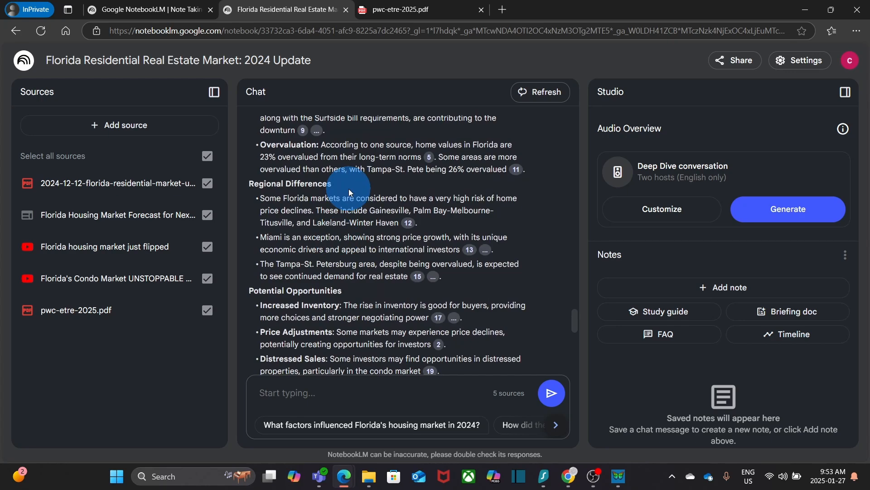
{"action": "scroll", "coordinate": [352, 291], "scroll_direction": "down", "scroll_amount": 2}
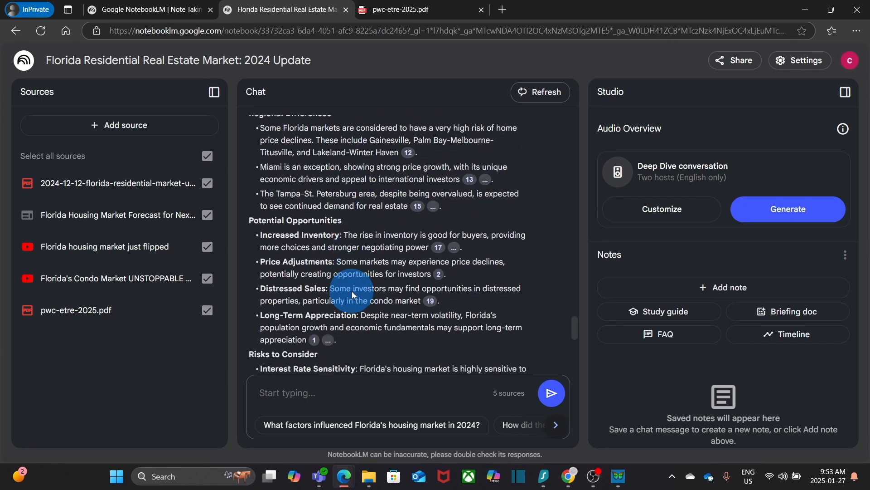
{"action": "scroll", "coordinate": [352, 291], "scroll_direction": "down", "scroll_amount": 3}
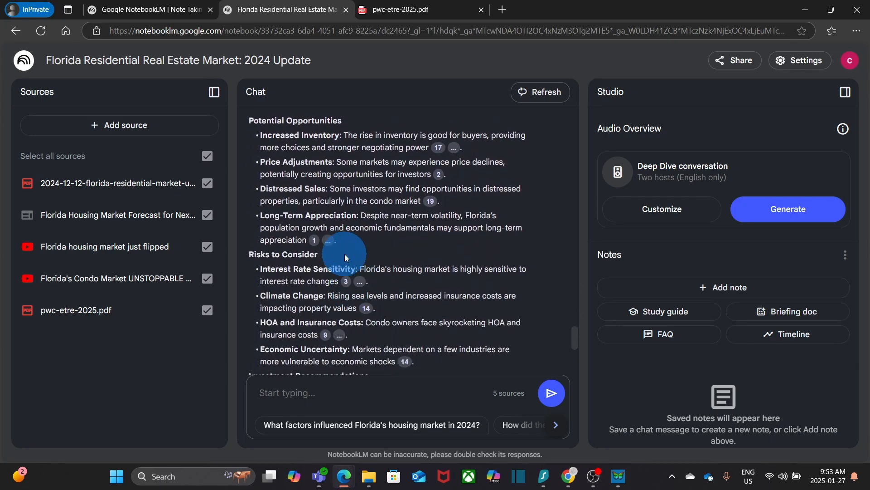
{"action": "scroll", "coordinate": [345, 258], "scroll_direction": "down", "scroll_amount": 5}
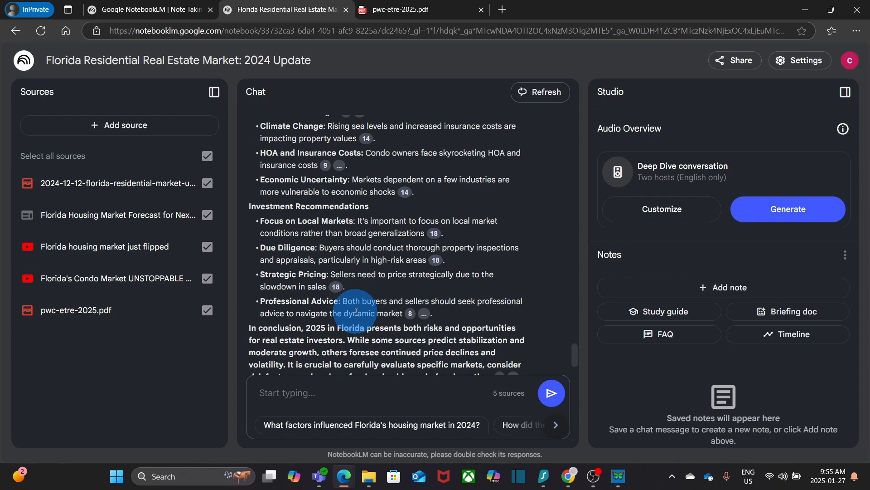
{"action": "scroll", "coordinate": [357, 312], "scroll_direction": "up", "scroll_amount": 10}
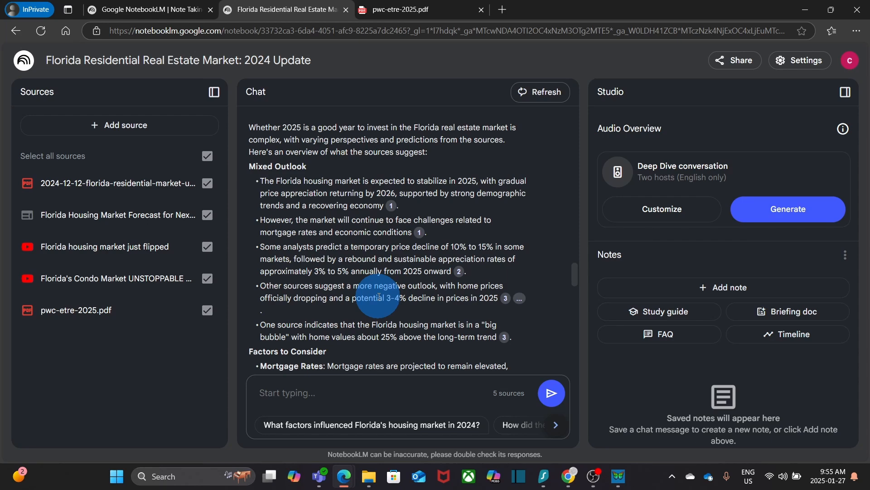
{"action": "scroll", "coordinate": [379, 297], "scroll_direction": "down", "scroll_amount": 1}
{"action": "scroll", "coordinate": [380, 300], "scroll_direction": "down", "scroll_amount": 8}
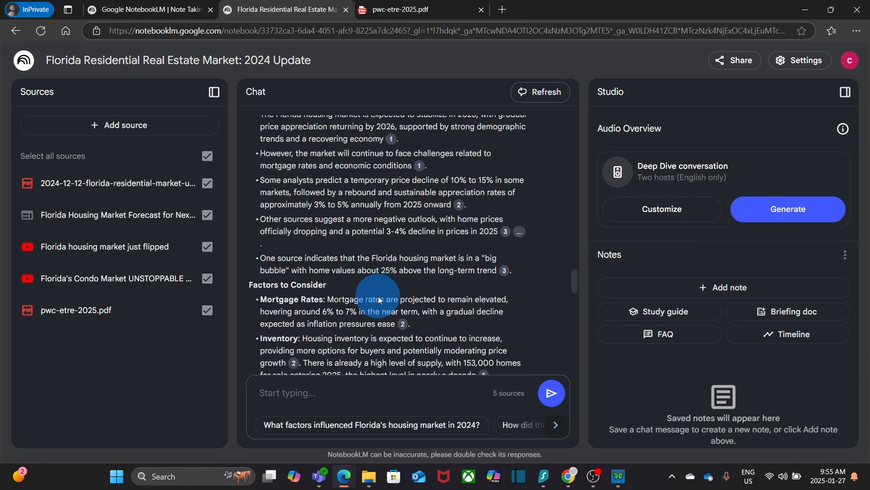
{"action": "scroll", "coordinate": [378, 299], "scroll_direction": "down", "scroll_amount": 3}
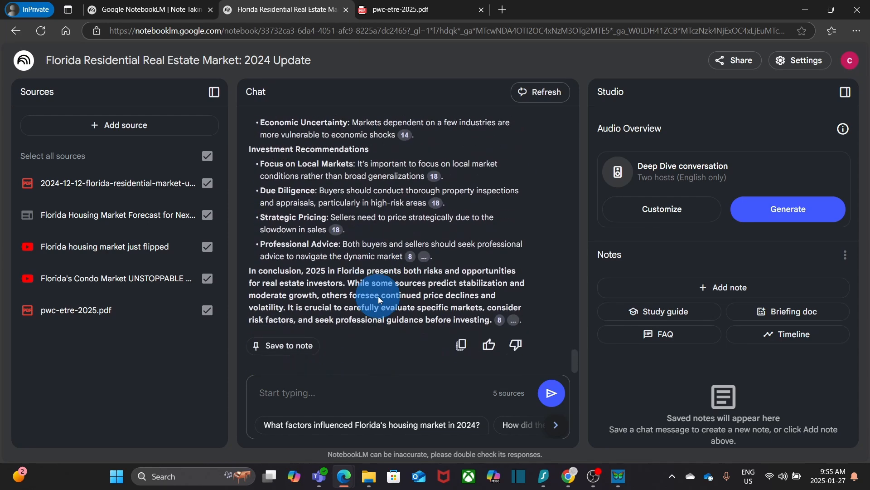
{"action": "scroll", "coordinate": [378, 299], "scroll_direction": "up", "scroll_amount": 1}
{"action": "scroll", "coordinate": [378, 299], "scroll_direction": "down", "scroll_amount": 1}
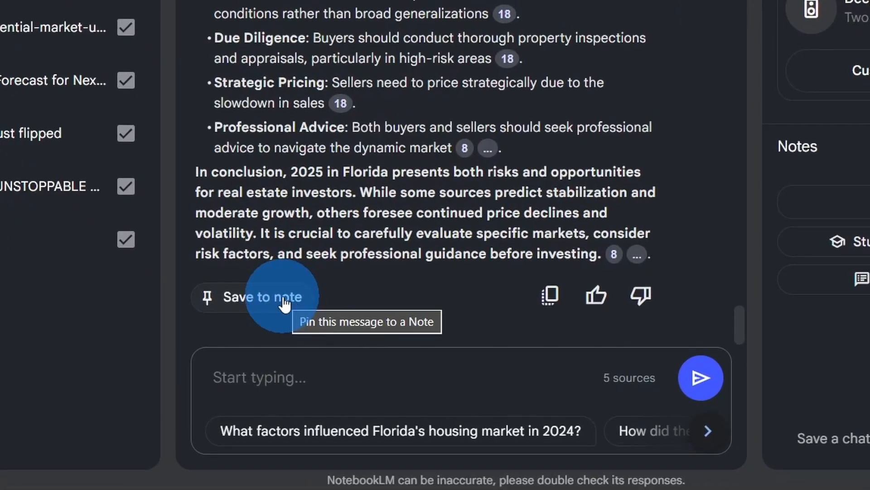
Save the answer on investing in 2025 as a note and convert that note into a notebook source.
{"action": "left_click", "coordinate": [284, 302]}
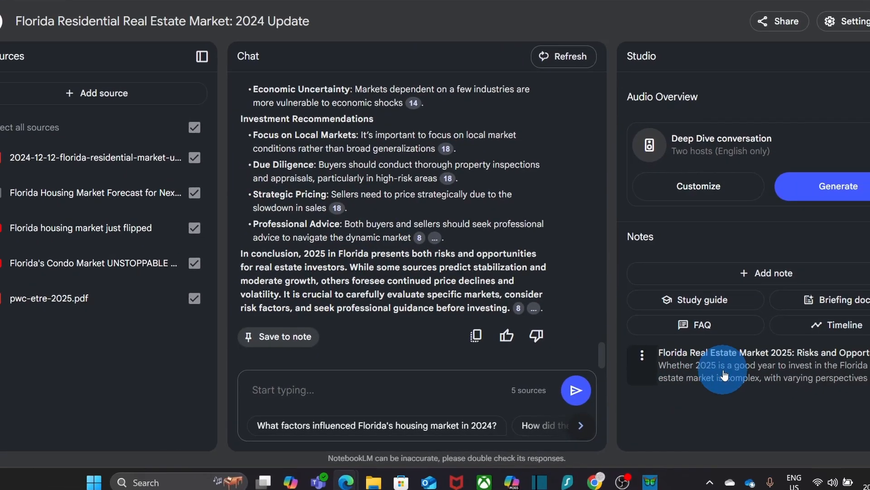
{"action": "left_click", "coordinate": [692, 377]}
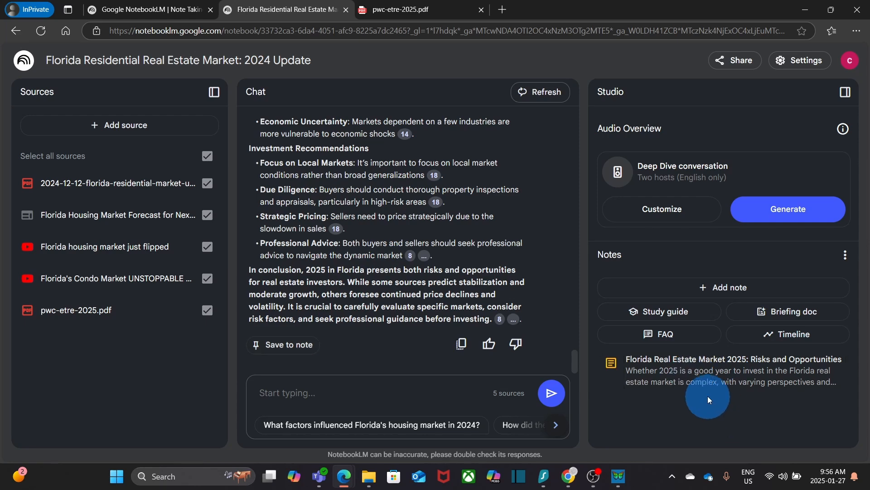
{"action": "left_click", "coordinate": [691, 374]}
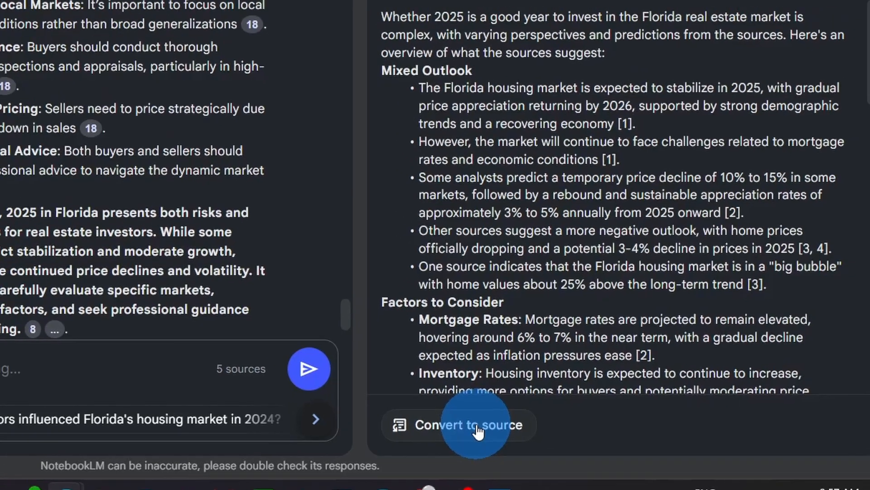
{"action": "left_click", "coordinate": [453, 431]}
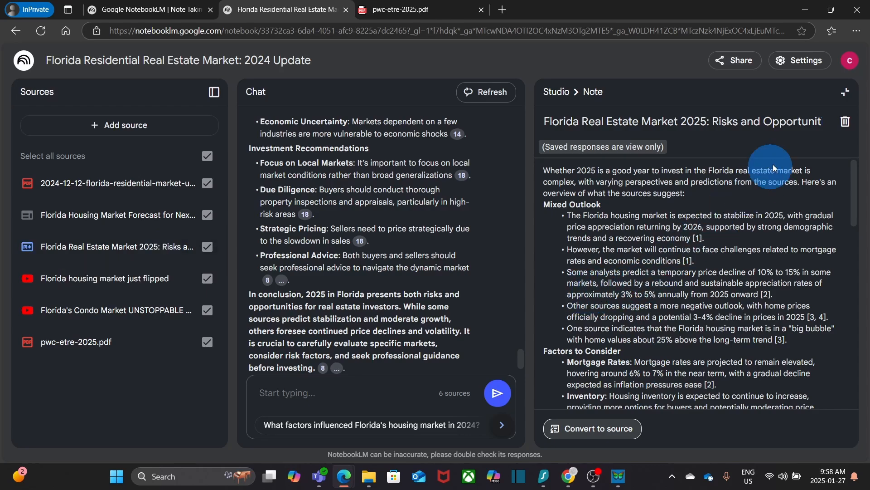
{"action": "left_click", "coordinate": [846, 93]}
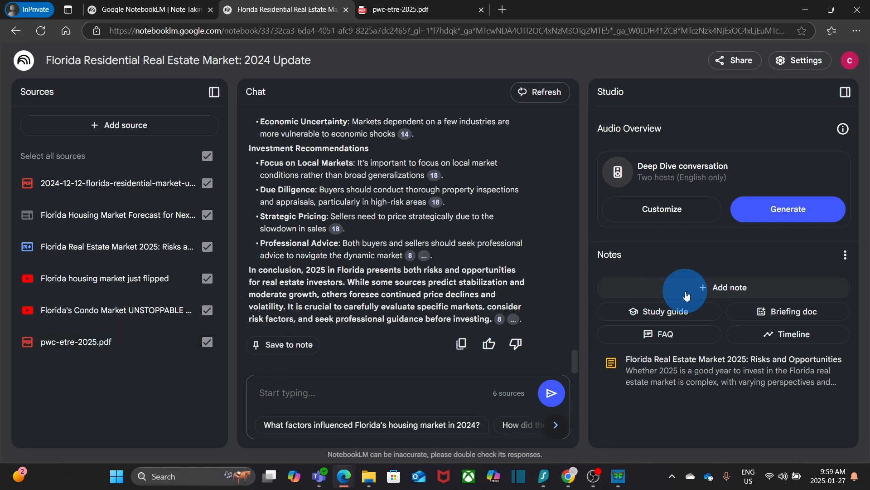
Create the note "Florida Investment Budget" stating a 500000 investment budget and 300000 loan or credit capability, and convert it to a source.
{"action": "left_click", "coordinate": [733, 290]}
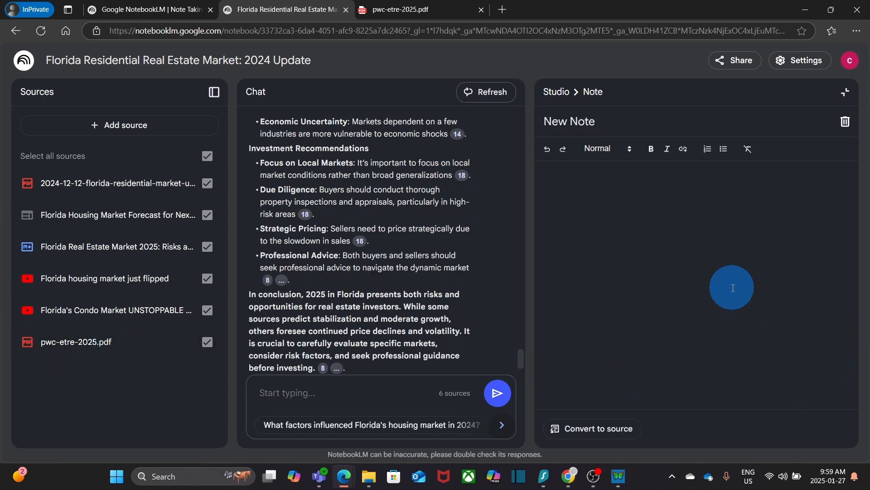
{"action": "left_click", "coordinate": [587, 191]}
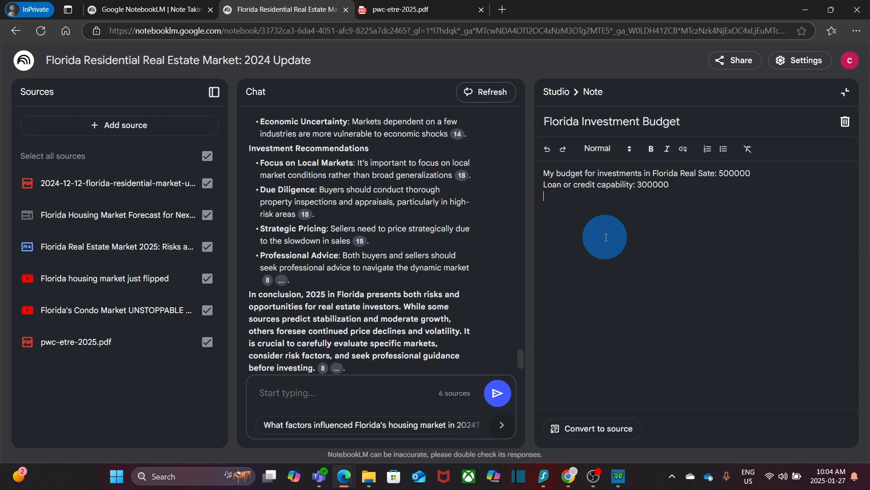
{"action": "left_click", "coordinate": [610, 434]}
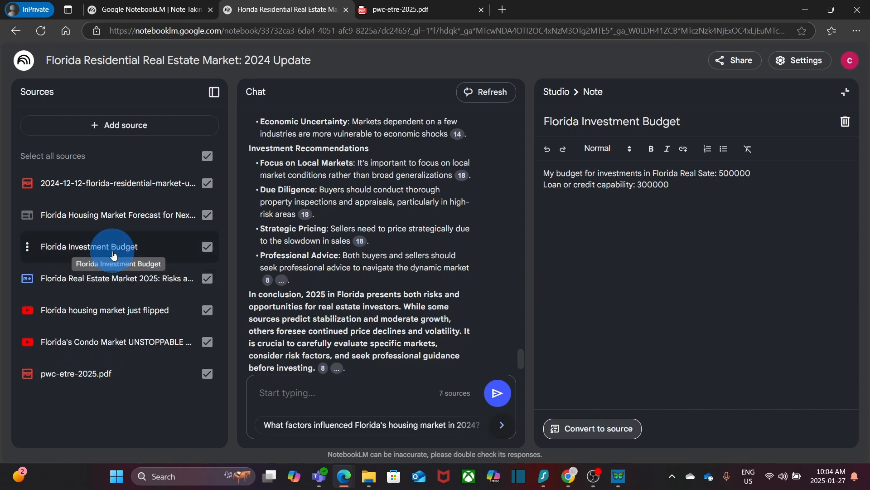
{"action": "left_click", "coordinate": [847, 93]}
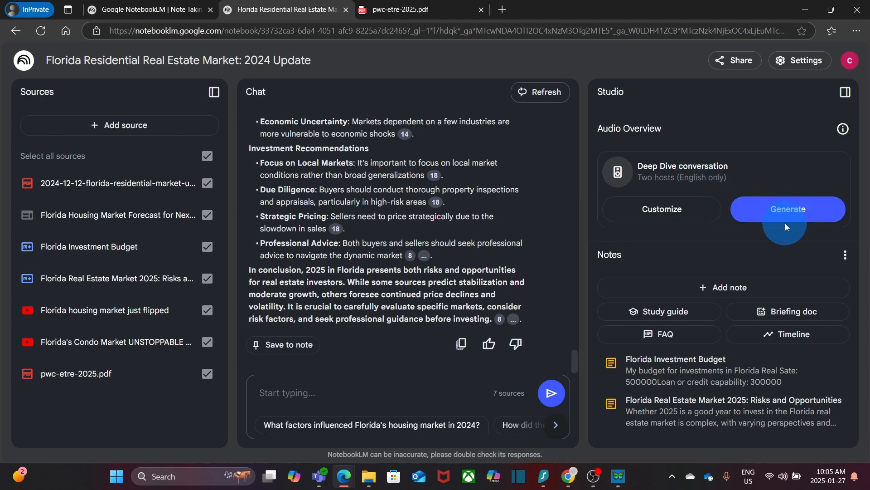
Generate the Deep Dive conversation audio overview of the sources and play its first 15 seconds or so.
{"action": "left_click", "coordinate": [787, 210]}
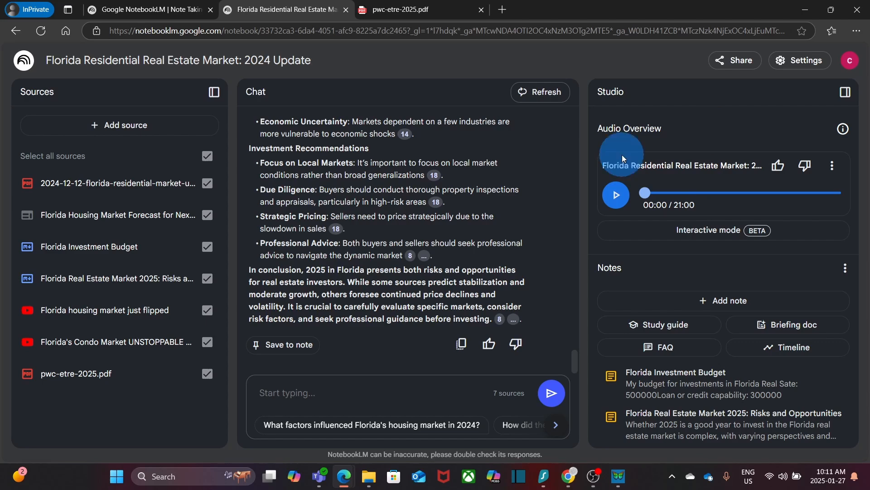
{"action": "left_click", "coordinate": [618, 198]}
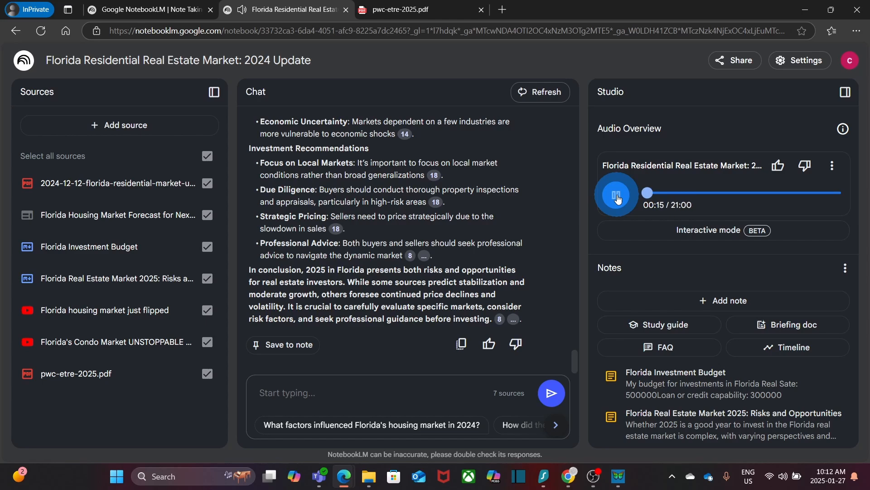
{"action": "left_click", "coordinate": [617, 196]}
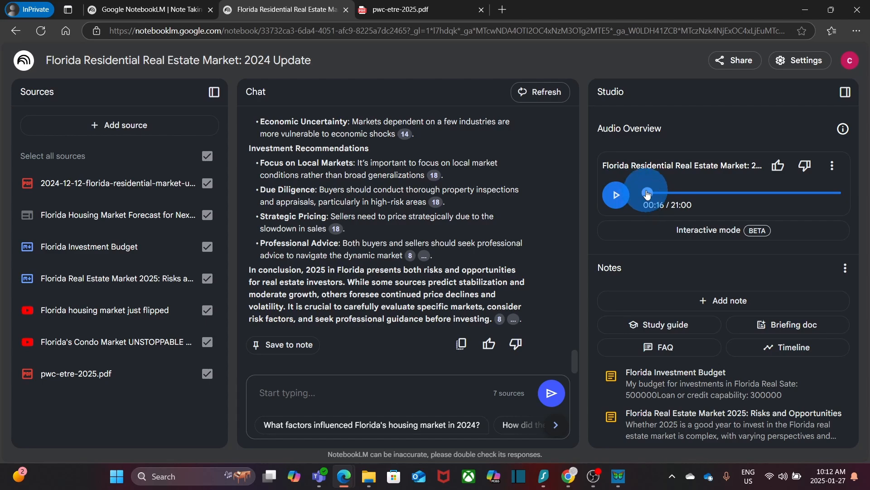
Listen to the audio overview from about 01:48 and look at its playback speed options.
{"action": "left_click_drag", "start_coordinate": [648, 196], "coordinate": [663, 194]}
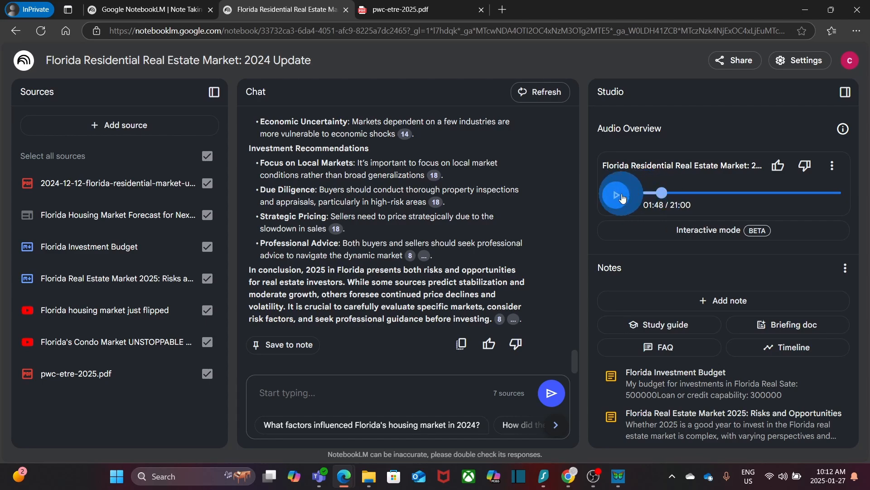
{"action": "left_click", "coordinate": [623, 198]}
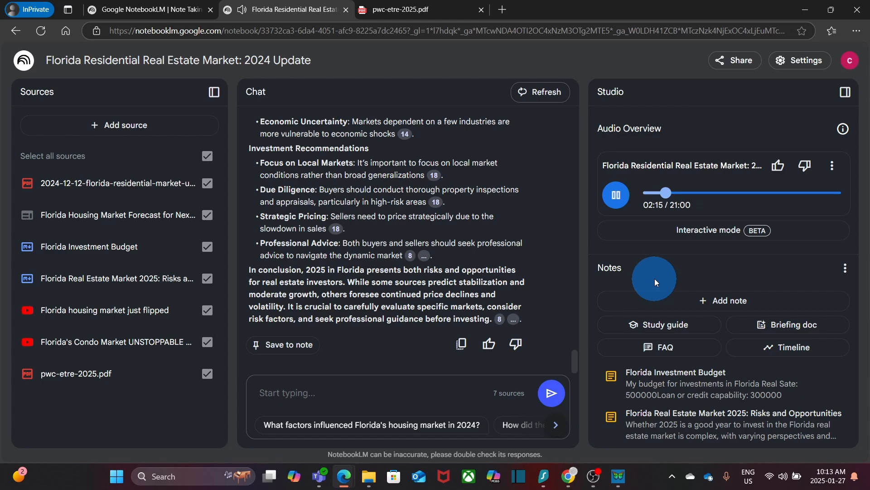
{"action": "left_click", "coordinate": [615, 196]}
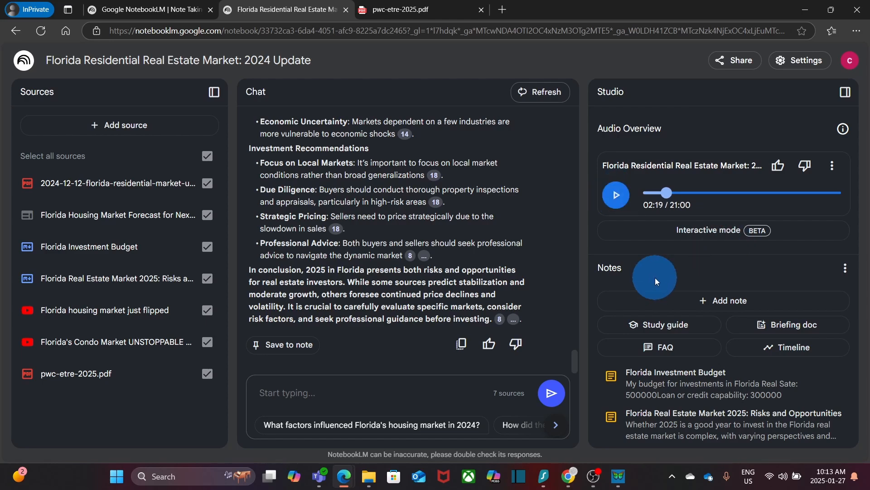
{"action": "left_click", "coordinate": [832, 167]}
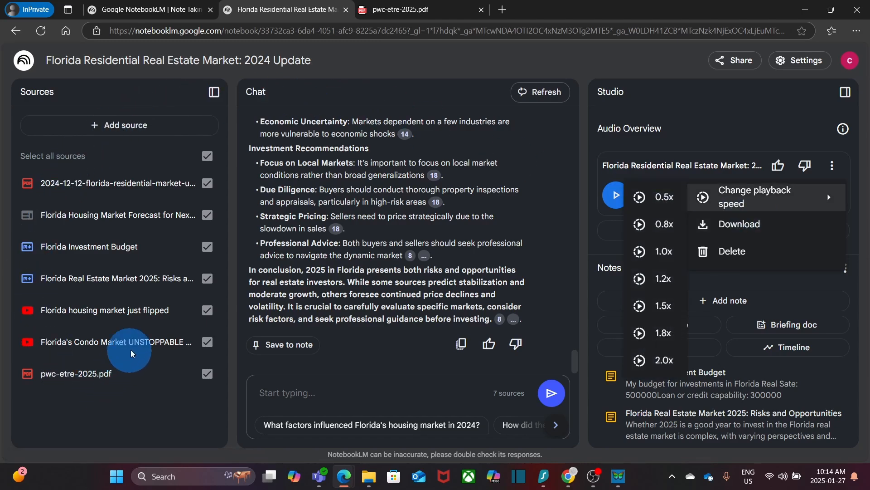
{"action": "left_click", "coordinate": [124, 164]}
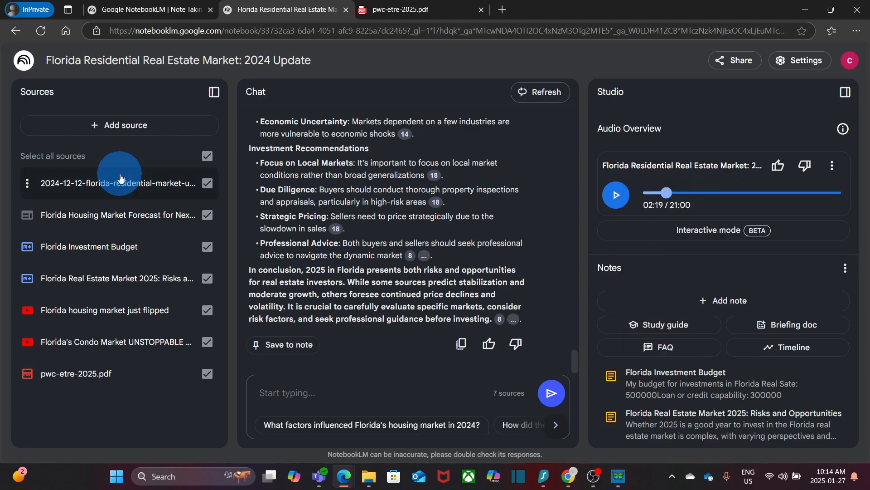
{"action": "left_click", "coordinate": [24, 61]}
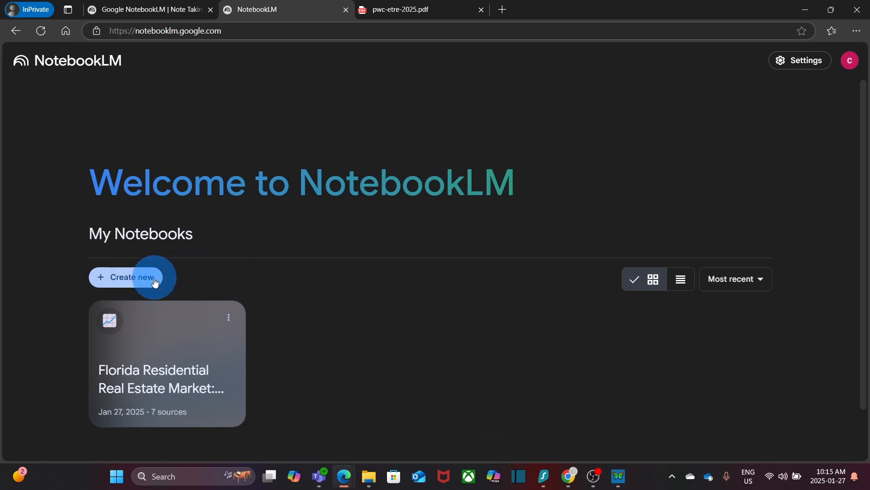
{"action": "left_click", "coordinate": [136, 280]}
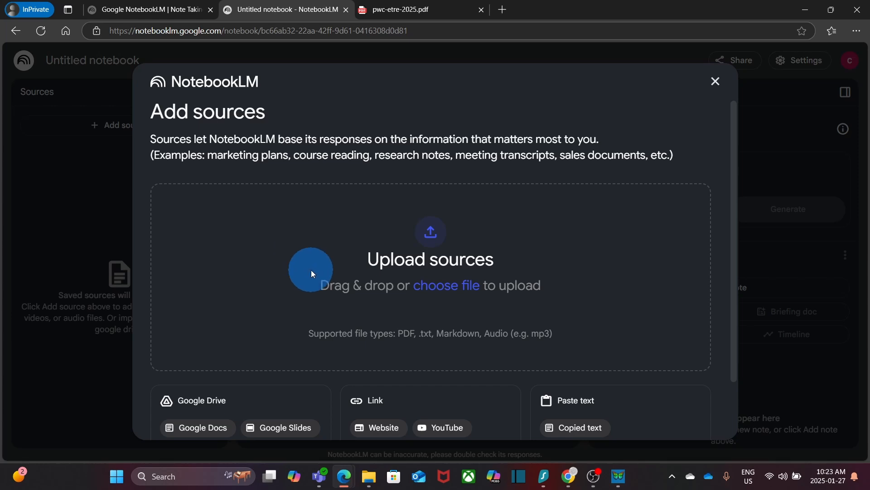
{"action": "left_click", "coordinate": [385, 430]}
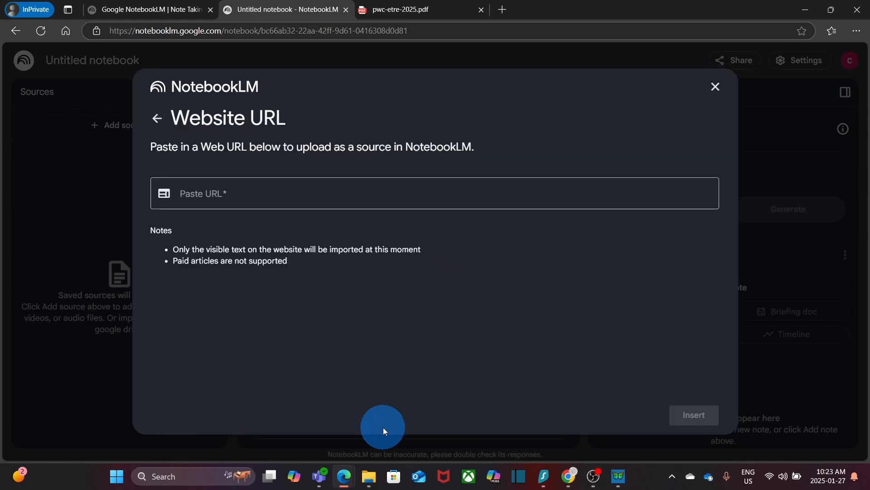
{"action": "left_click", "coordinate": [273, 194]}
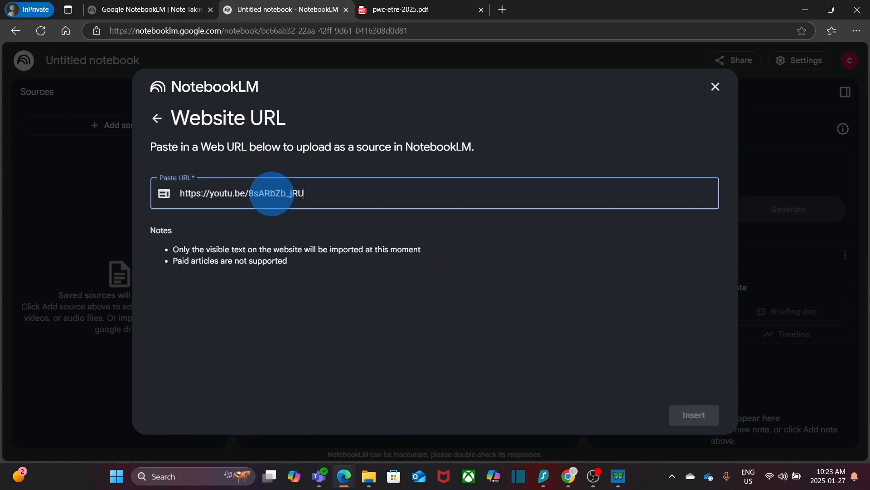
{"action": "type", "text": "https://www.godaddy.com/en-au/help/move-my-microsoft-365-email-away-from-godaddy-40094"}
{"action": "left_click", "coordinate": [691, 424]}
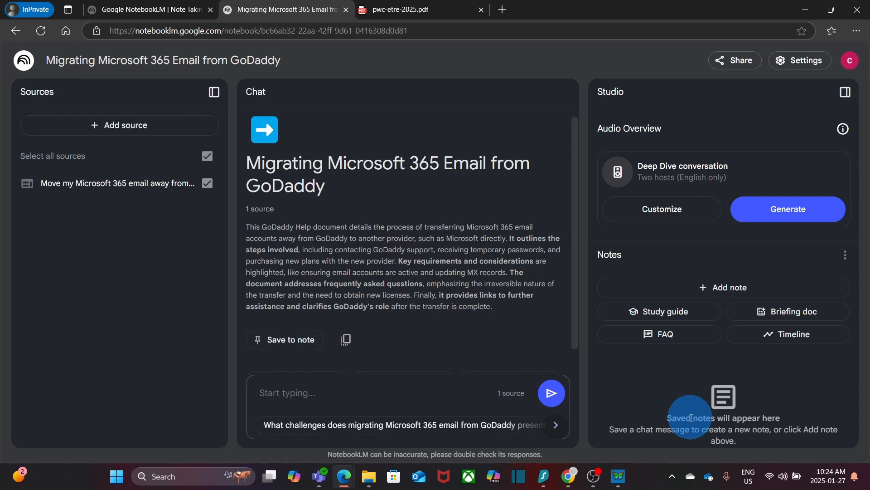
{"action": "left_click", "coordinate": [405, 301]}
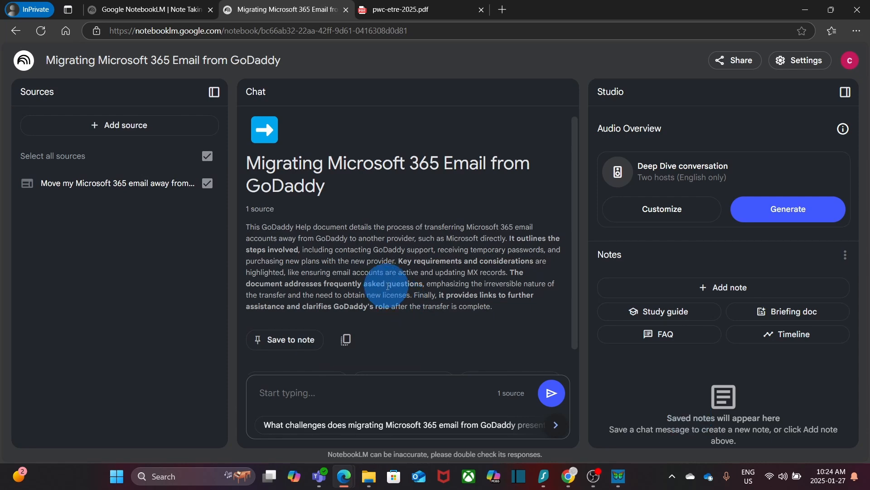
{"action": "left_click", "coordinate": [136, 131]}
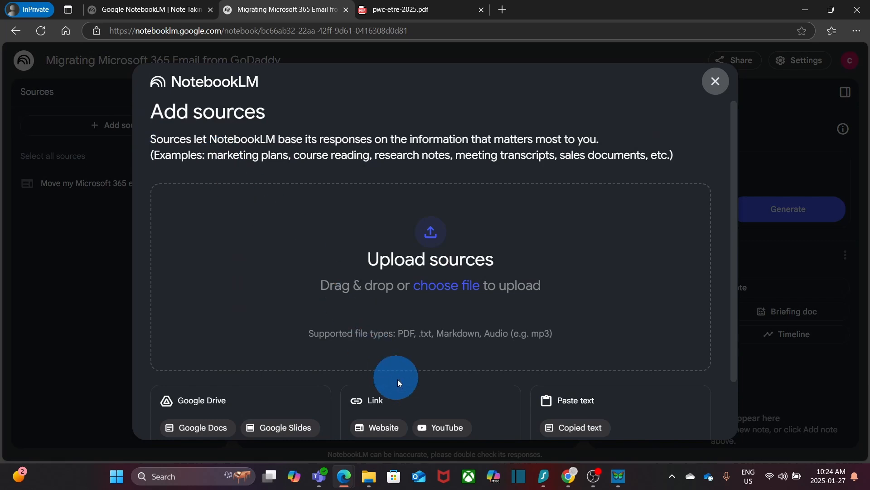
{"action": "left_click", "coordinate": [448, 433]}
{"action": "left_click", "coordinate": [268, 187]}
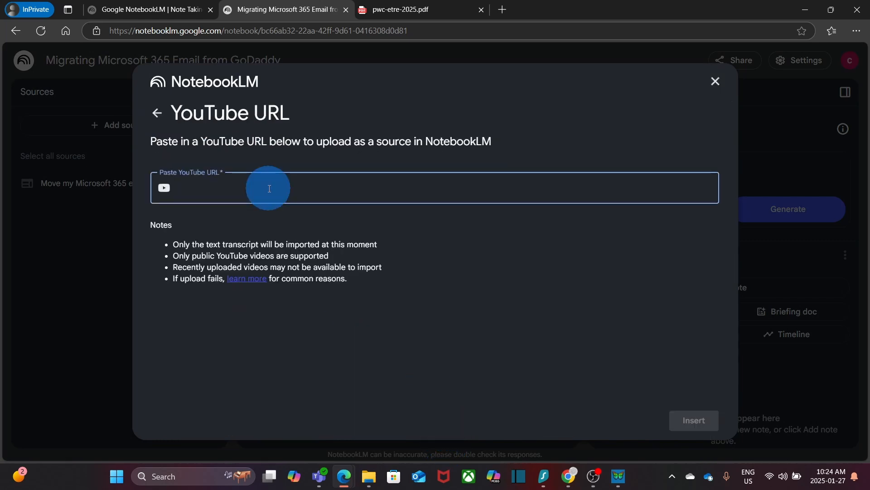
{"action": "type", "text": "https://youtu.be/8sARbZb_jRU"}
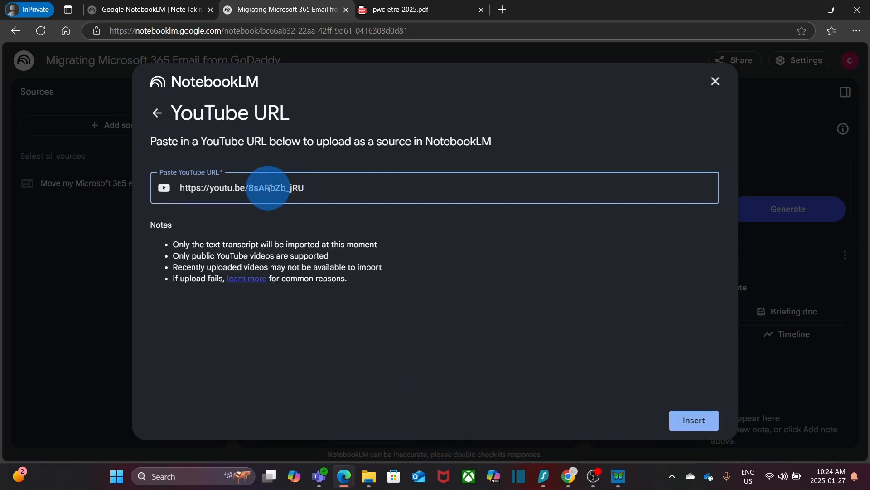
{"action": "left_click", "coordinate": [692, 423]}
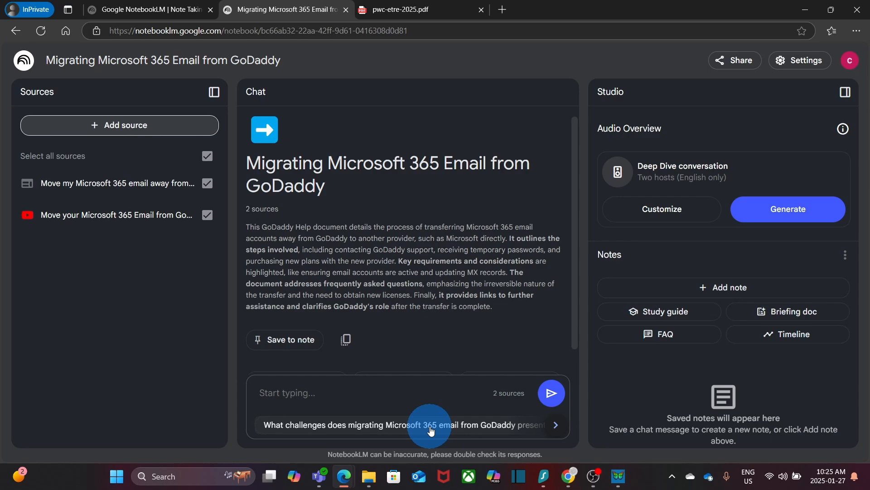
Ask the suggested question about the challenges of migrating Microsoft 365 email from GoDaddy and read the answer from its beginning.
{"action": "left_click", "coordinate": [464, 429]}
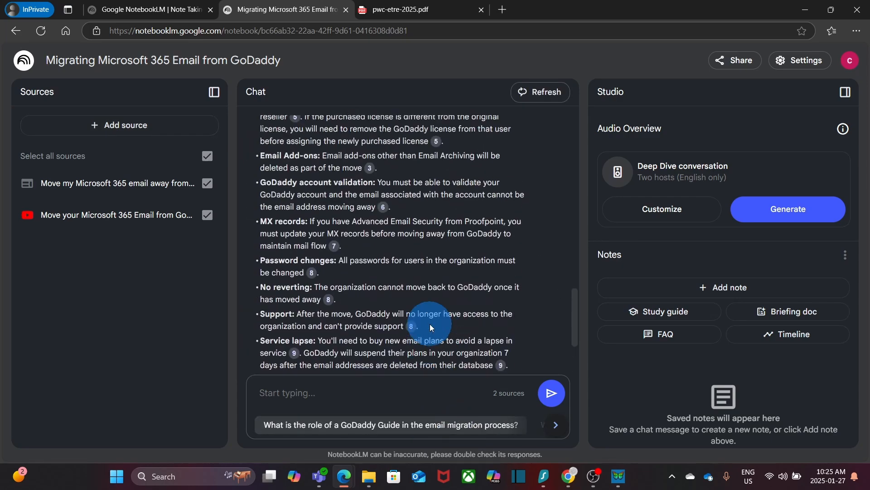
{"action": "scroll", "coordinate": [430, 324], "scroll_direction": "up", "scroll_amount": 5}
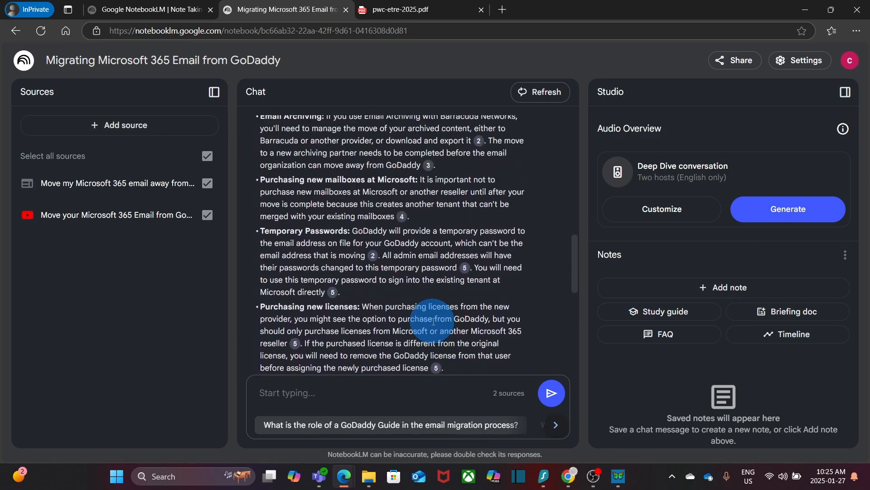
{"action": "scroll", "coordinate": [433, 322], "scroll_direction": "up", "scroll_amount": 3}
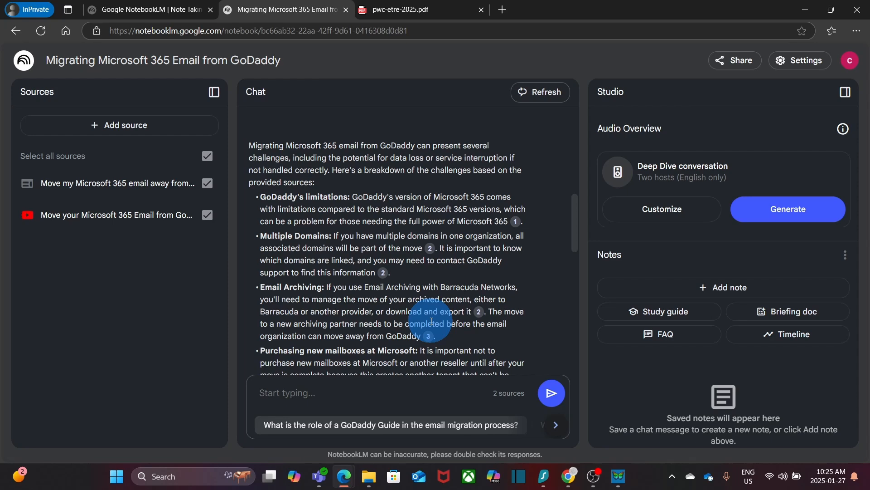
Ask the chat "how long does it take to move my Microsoft 365 subscription from GoDaddy to Microsoft directly".
{"action": "left_click", "coordinate": [327, 389]}
{"action": "type", "text": "how long does it take to move my Microsoft 365 subscription from GoDaddy to Microsoft directly"}
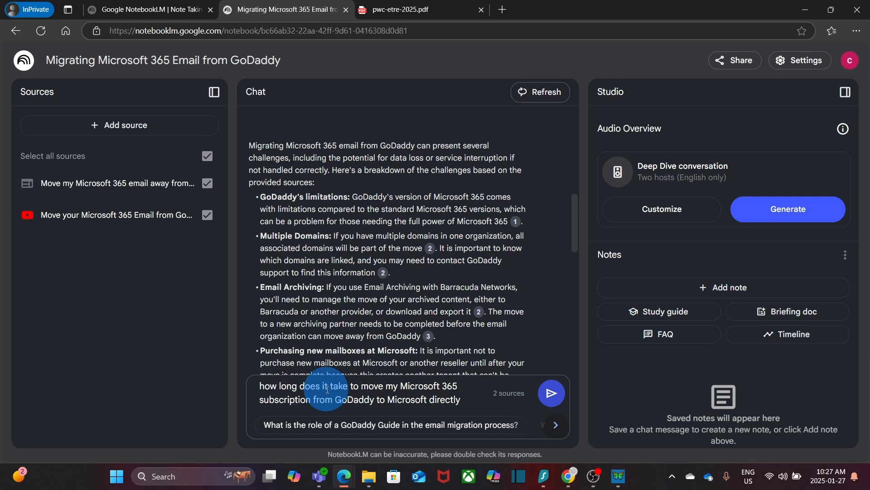
{"action": "left_click", "coordinate": [551, 393]}
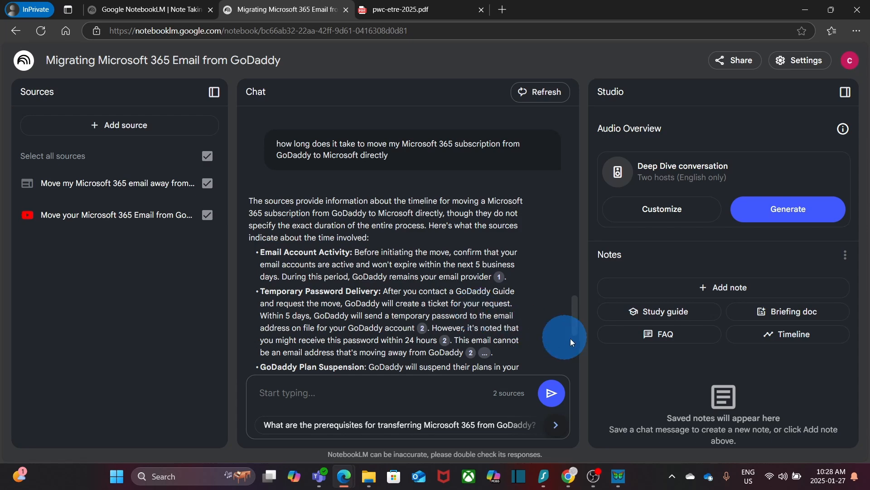
Generate an FAQ note from the sources, read it through, convert it to a source and close the note.
{"action": "left_click", "coordinate": [665, 338]}
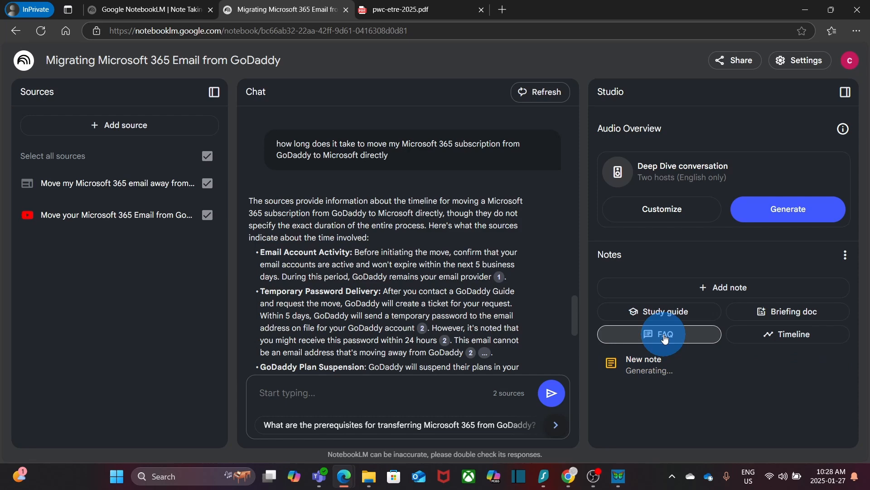
{"action": "left_click", "coordinate": [666, 374]}
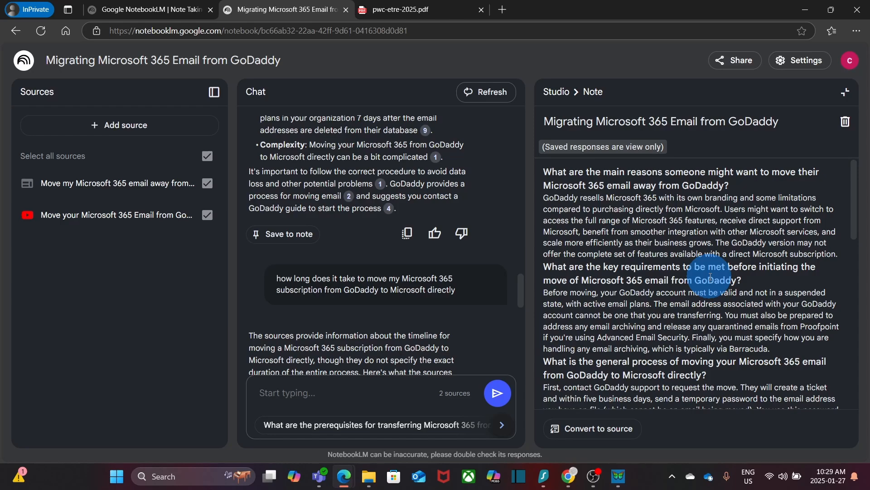
{"action": "scroll", "coordinate": [710, 276], "scroll_direction": "down", "scroll_amount": 4}
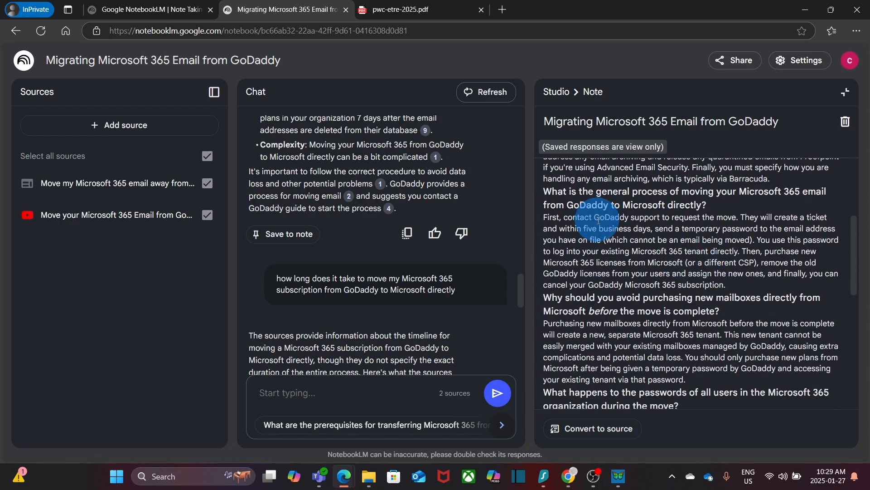
{"action": "scroll", "coordinate": [598, 220], "scroll_direction": "down", "scroll_amount": 6}
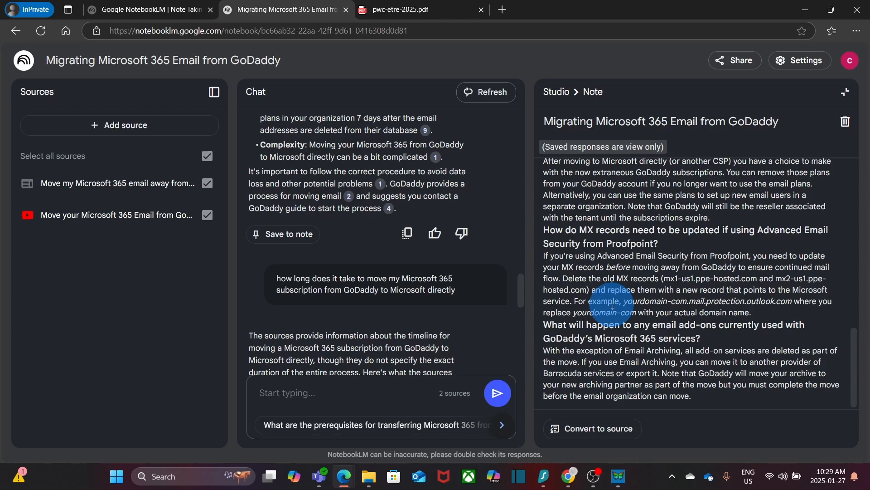
{"action": "left_click", "coordinate": [597, 429]}
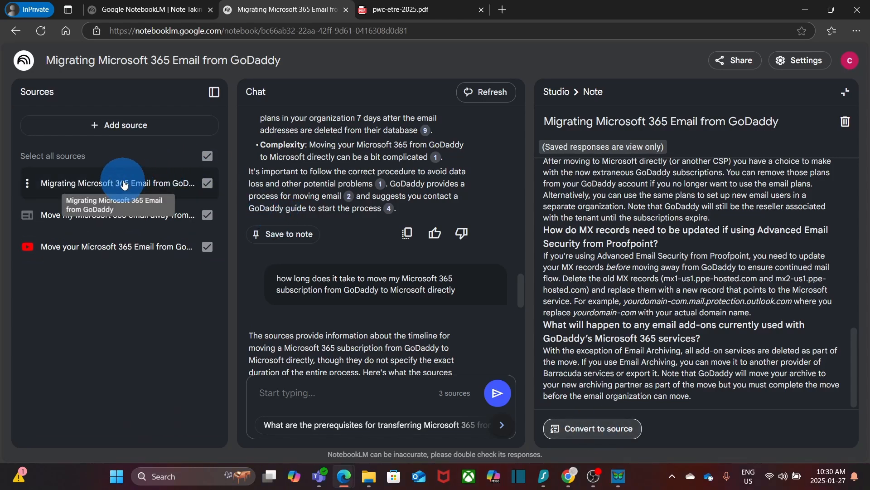
{"action": "left_click", "coordinate": [847, 94]}
Generate a Timeline note from the sources, open it and read through the events of the GoDaddy to Microsoft move.
{"action": "left_click", "coordinate": [787, 341]}
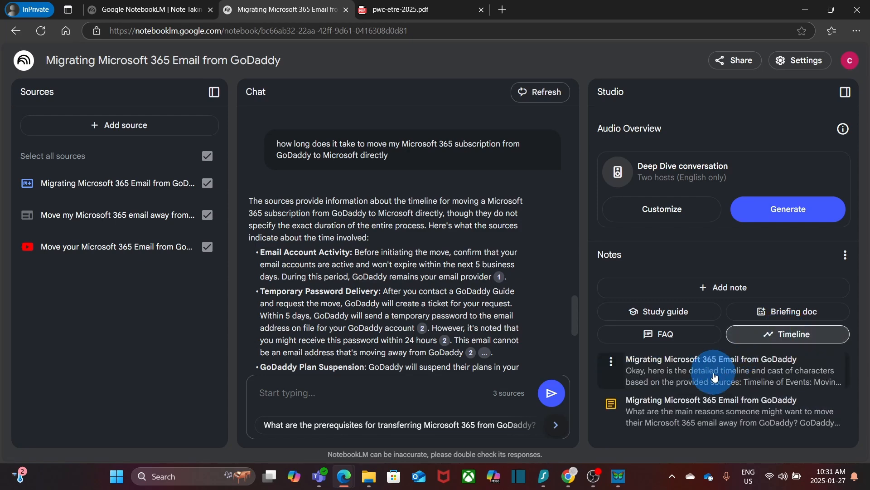
{"action": "left_click", "coordinate": [710, 378]}
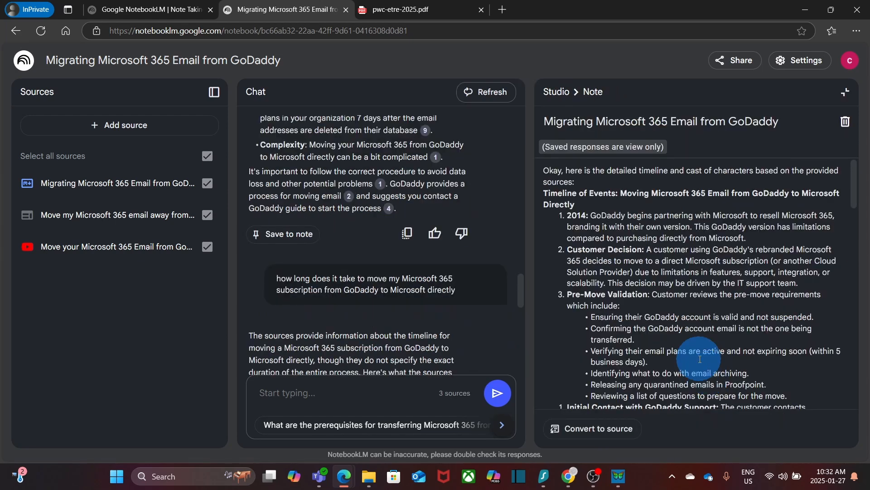
{"action": "scroll", "coordinate": [698, 336], "scroll_direction": "down", "scroll_amount": 4}
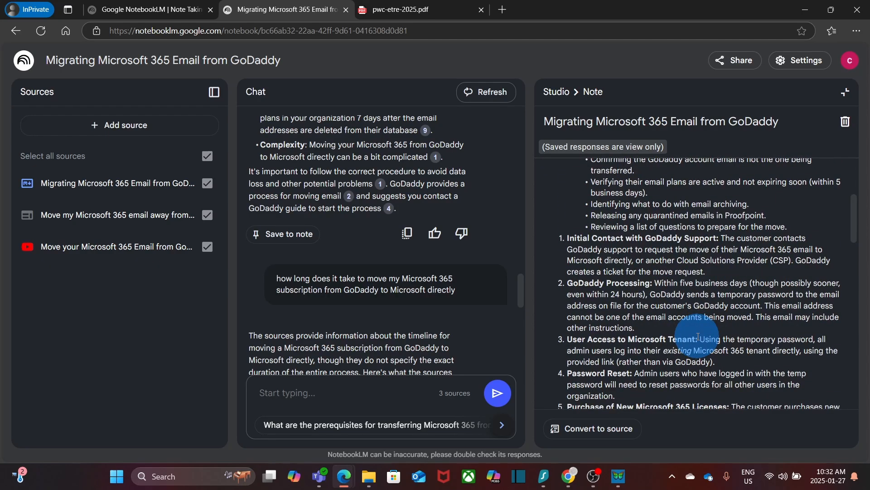
{"action": "scroll", "coordinate": [698, 336], "scroll_direction": "down", "scroll_amount": 10}
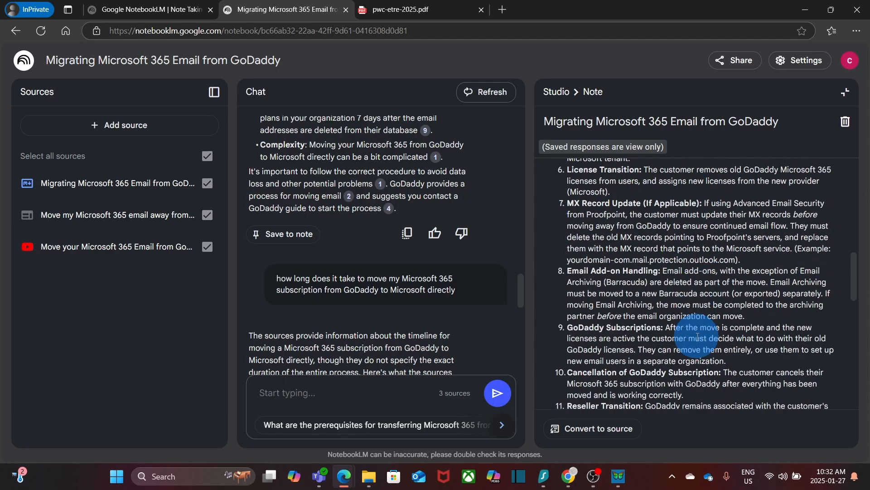